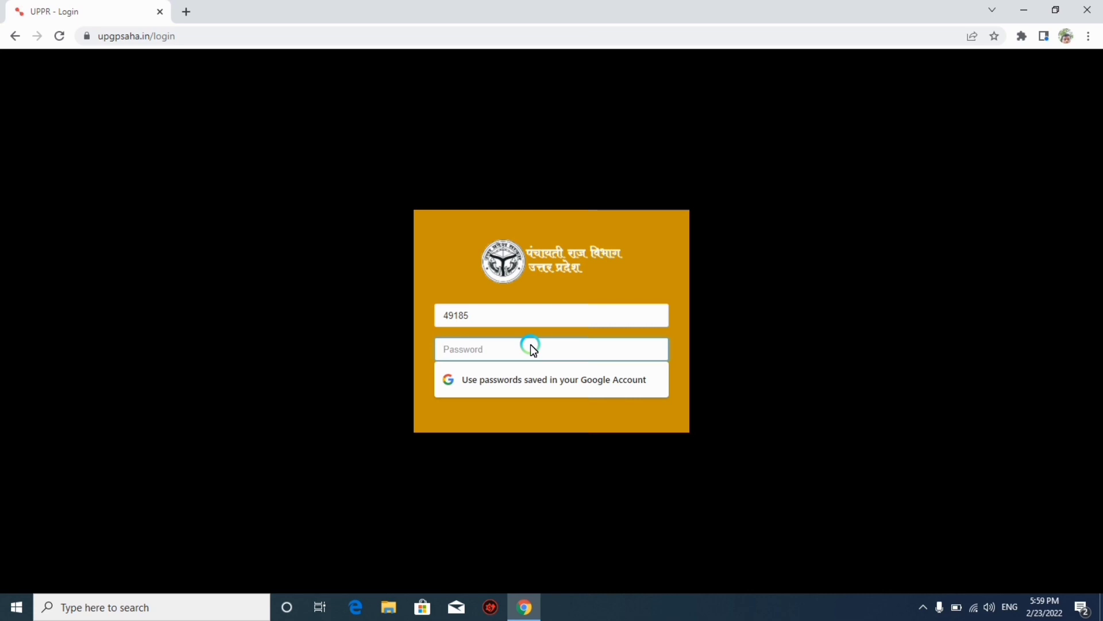
Enter the account password and log in to reach the portal dashboard.
text(••••••••••)
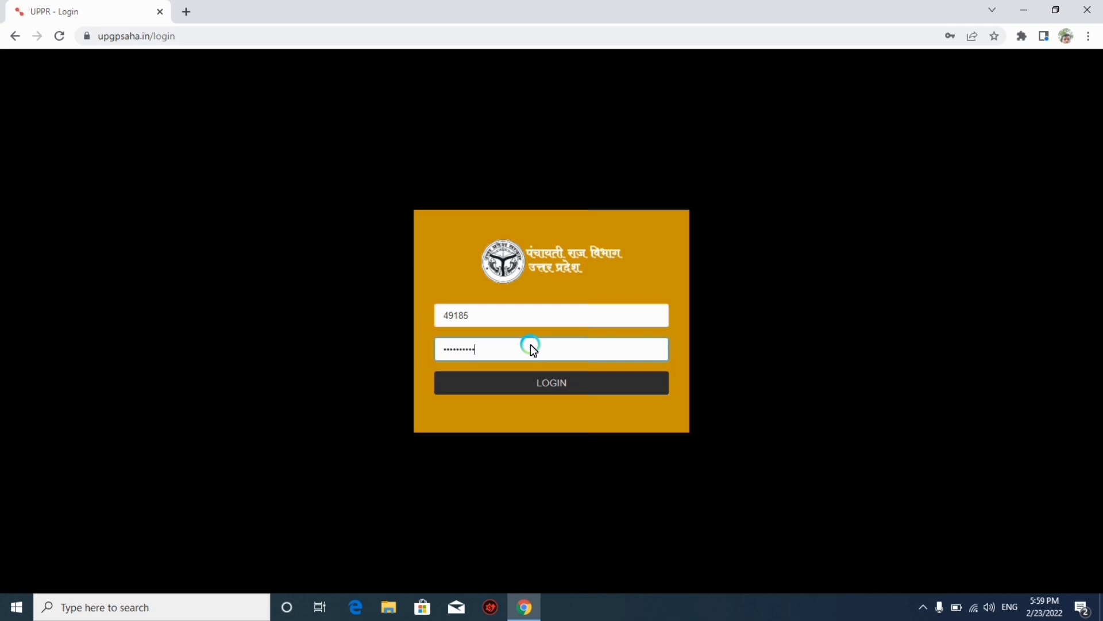
click(539, 375)
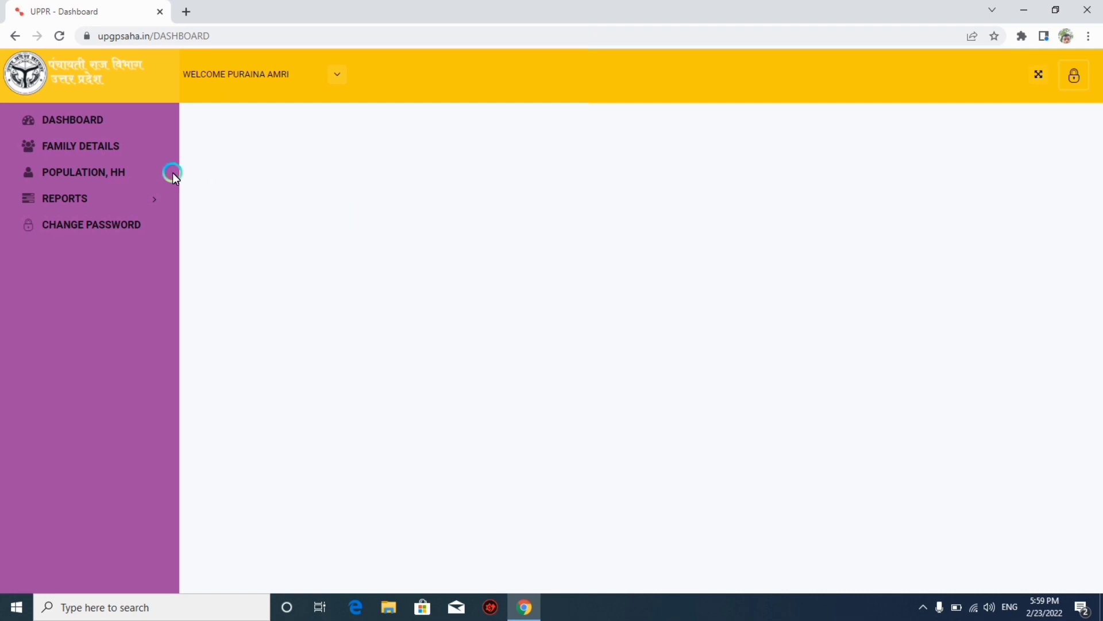
Go to Family Details and start a new family entry with location fields prefilled.
click(97, 128)
click(56, 151)
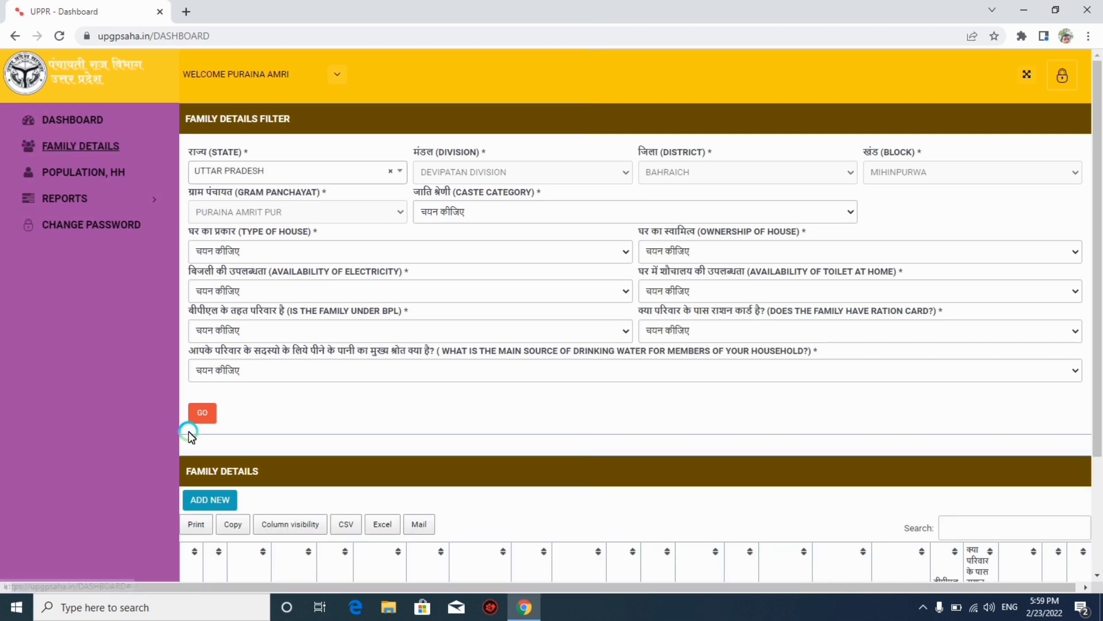
click(234, 499)
click(220, 505)
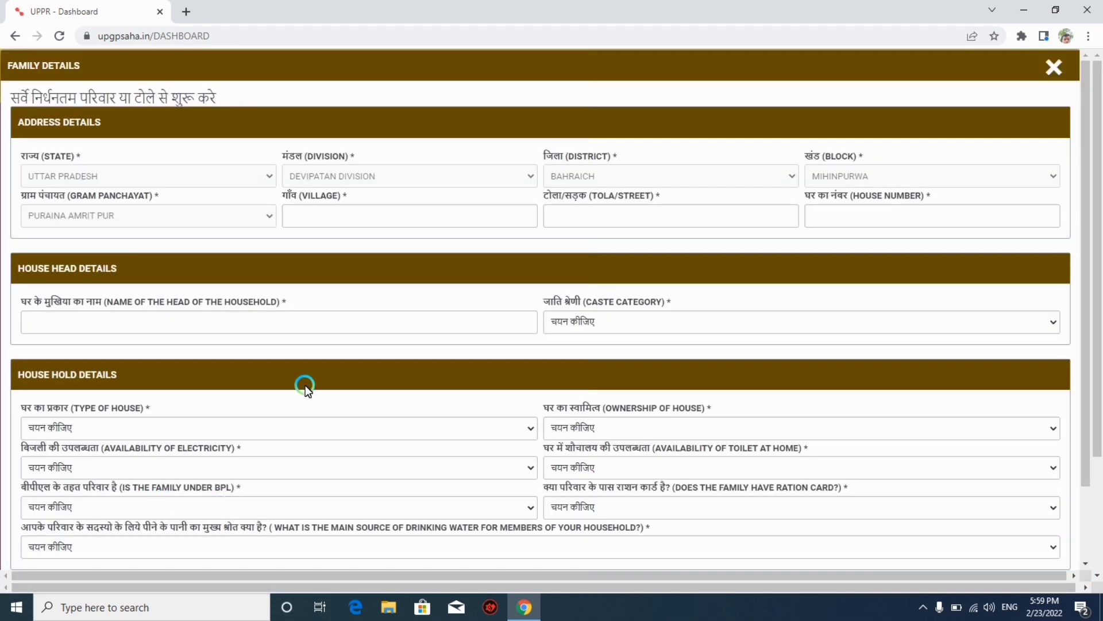
mouse_move(1083, 248)
mouse_down()
mouse_move(1087, 382)
mouse_move(1090, 273)
mouse_move(1078, 247)
mouse_up()
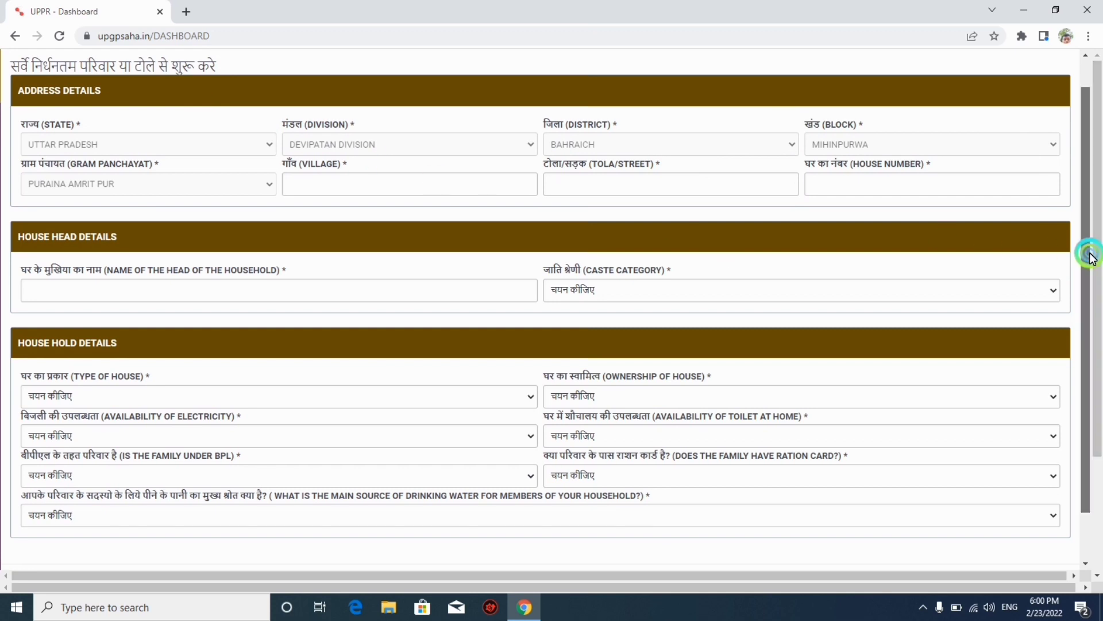
drag(1086, 249, 1085, 223)
drag(11, 85, 222, 98)
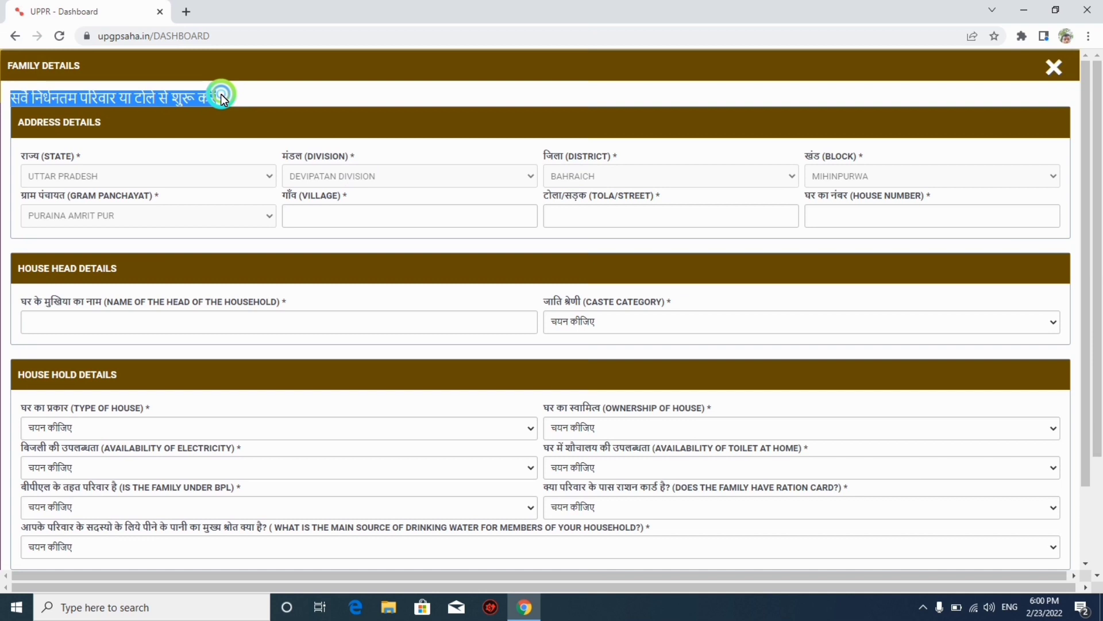
click(180, 98)
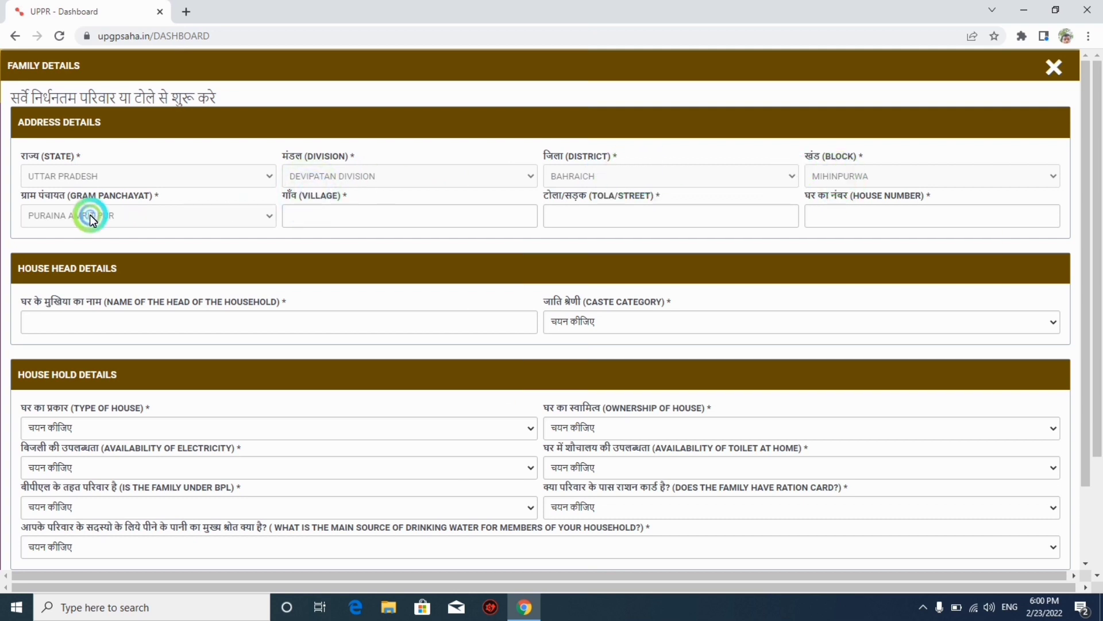
Fill in the village, tola/street, house number and household head's name fields.
click(287, 221)
click(283, 193)
click(344, 212)
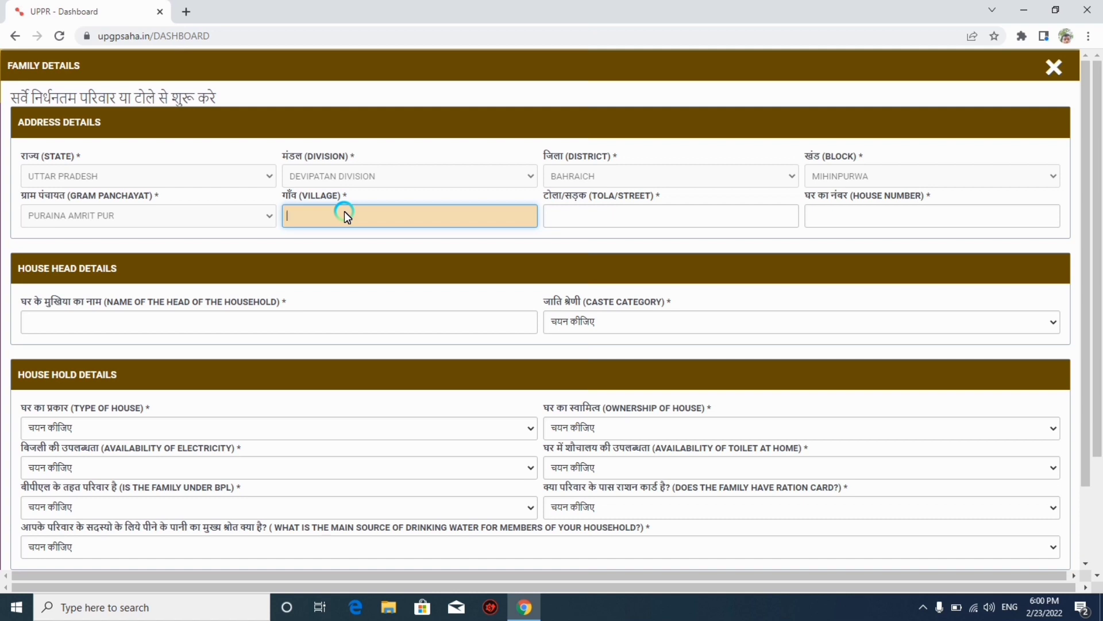
key(Tab)
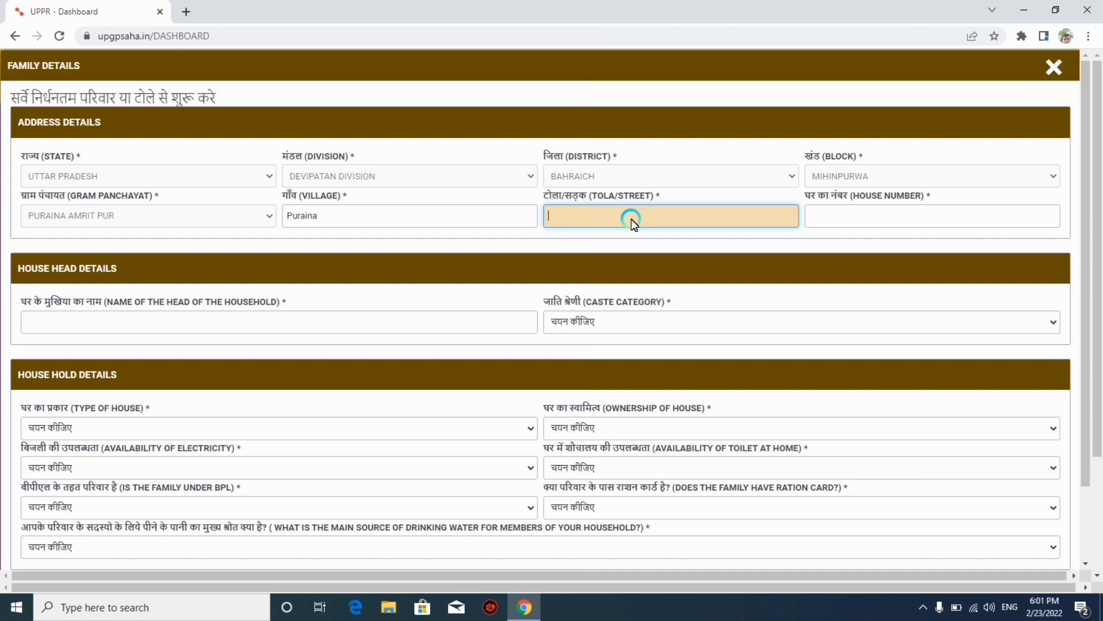
key(Tab)
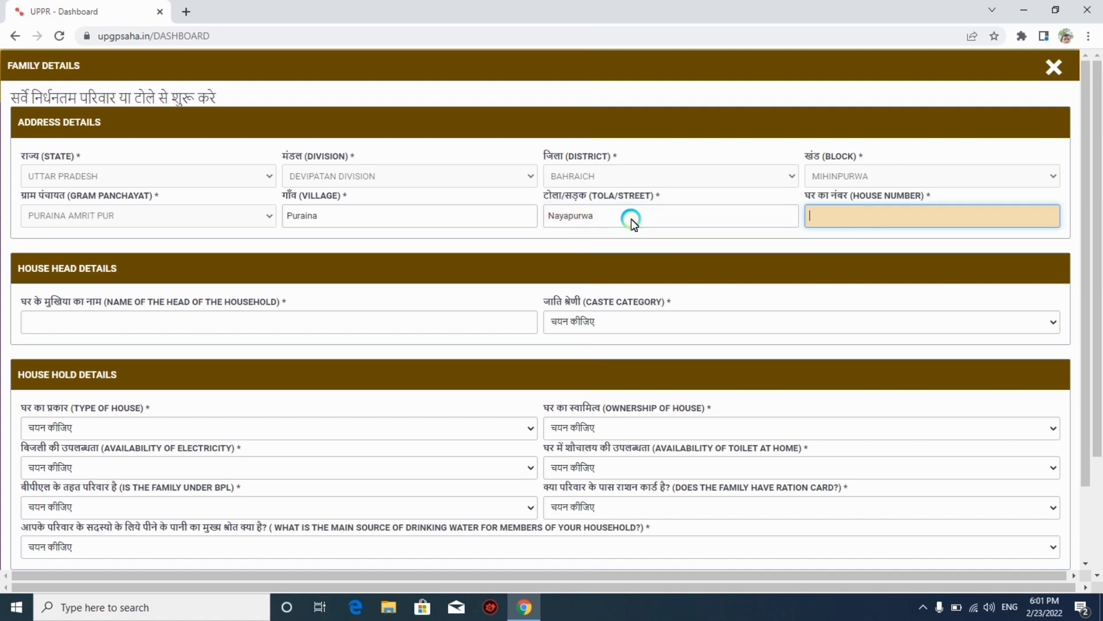
click(175, 330)
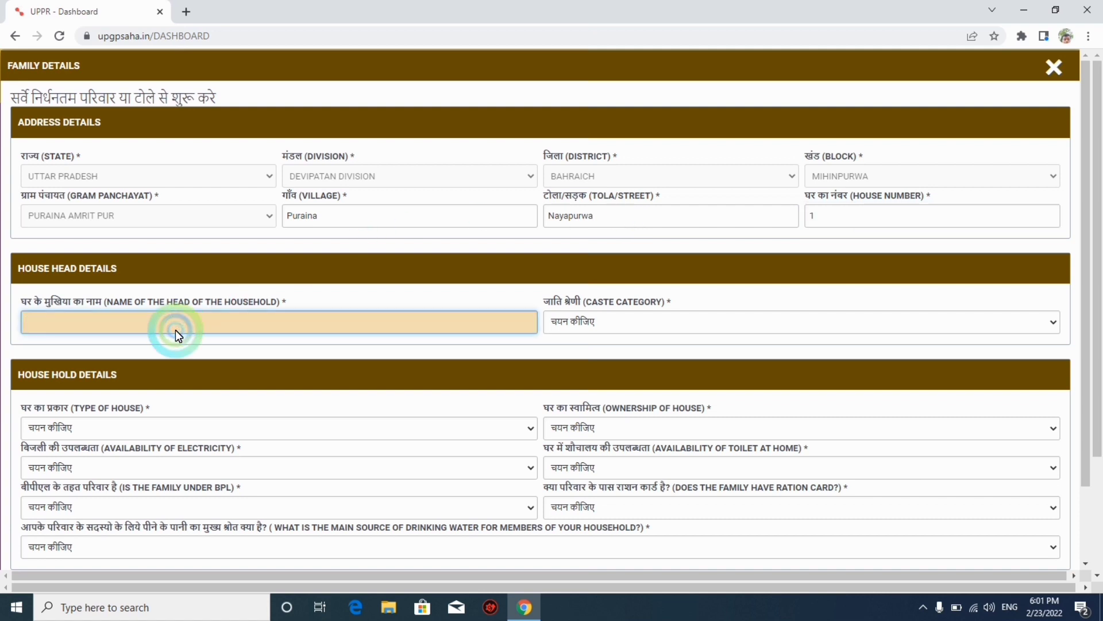
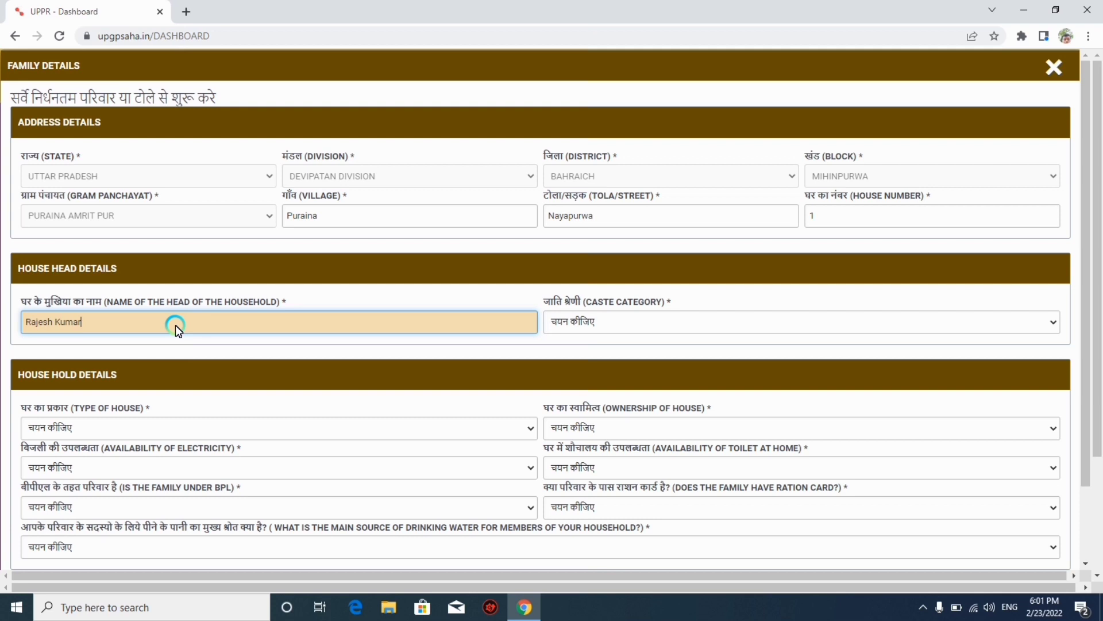
Set caste category to OBC, house type to पक्का and ownership to अपना मकान.
click(623, 319)
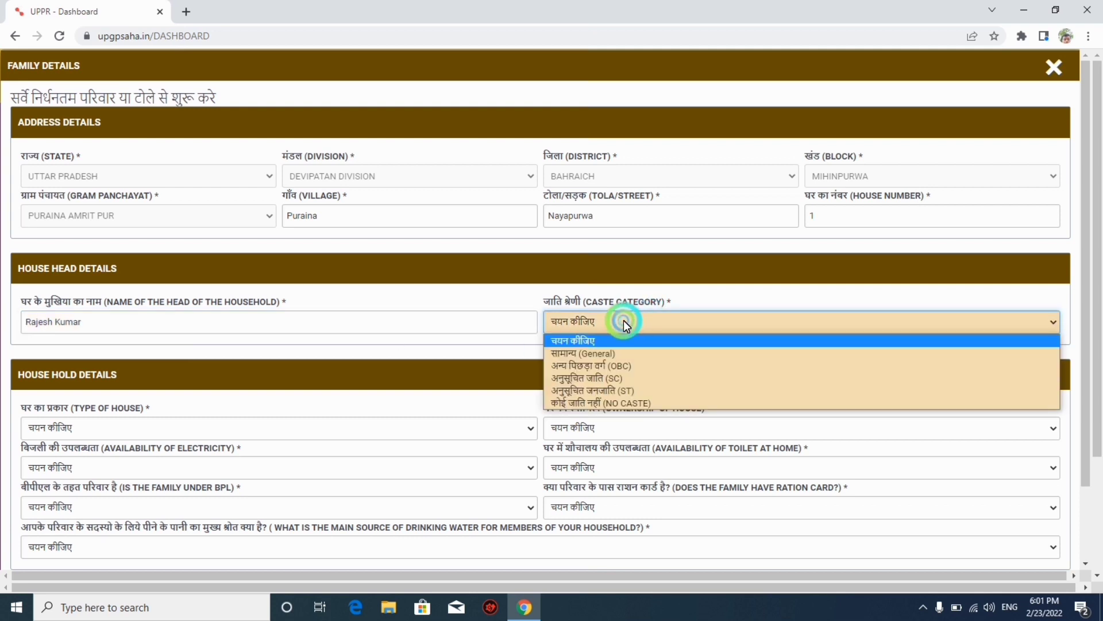
click(599, 364)
drag(1086, 234, 1085, 296)
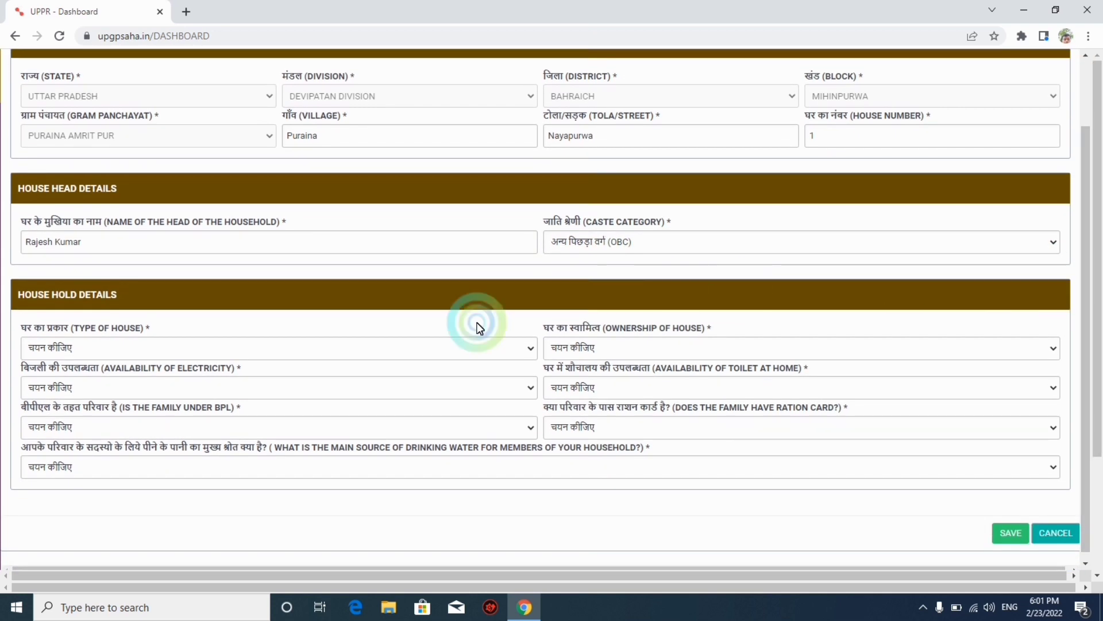
click(150, 346)
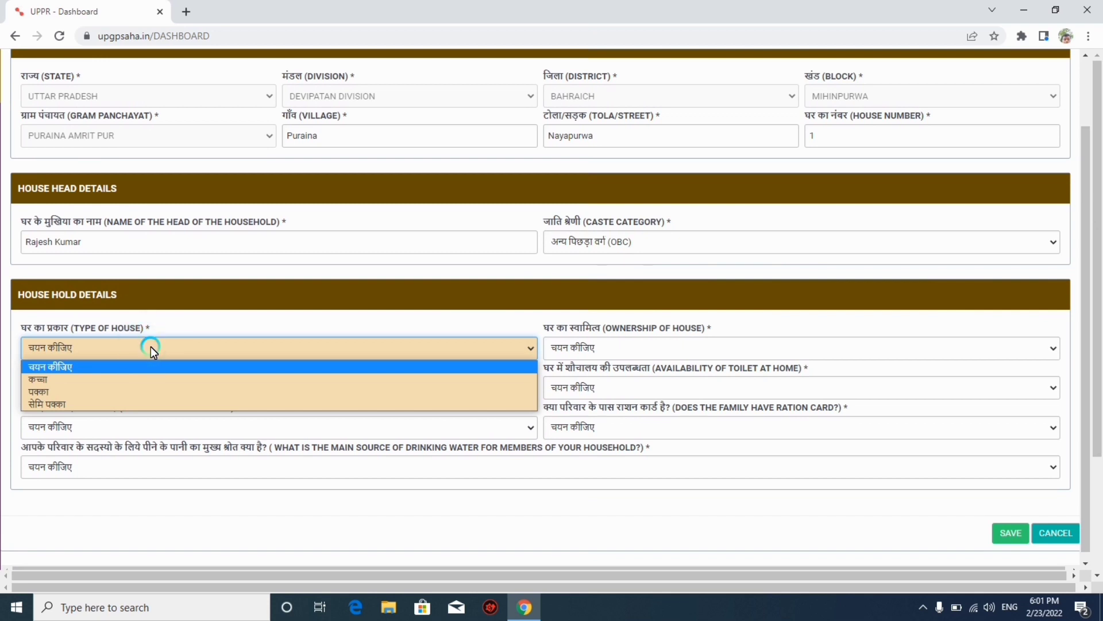
click(91, 391)
click(621, 357)
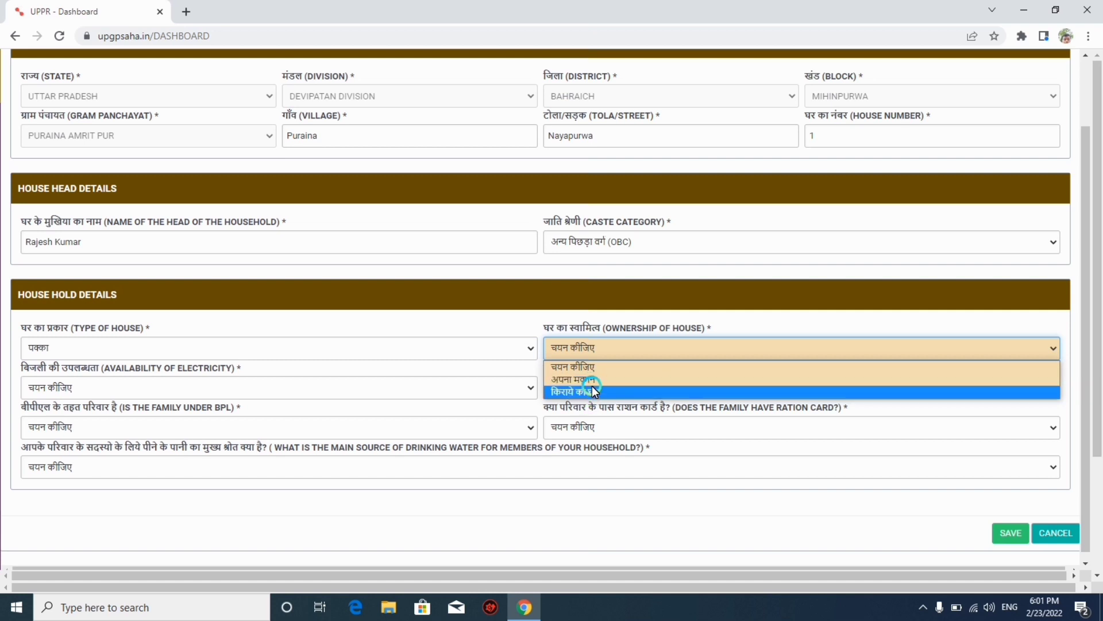
click(573, 379)
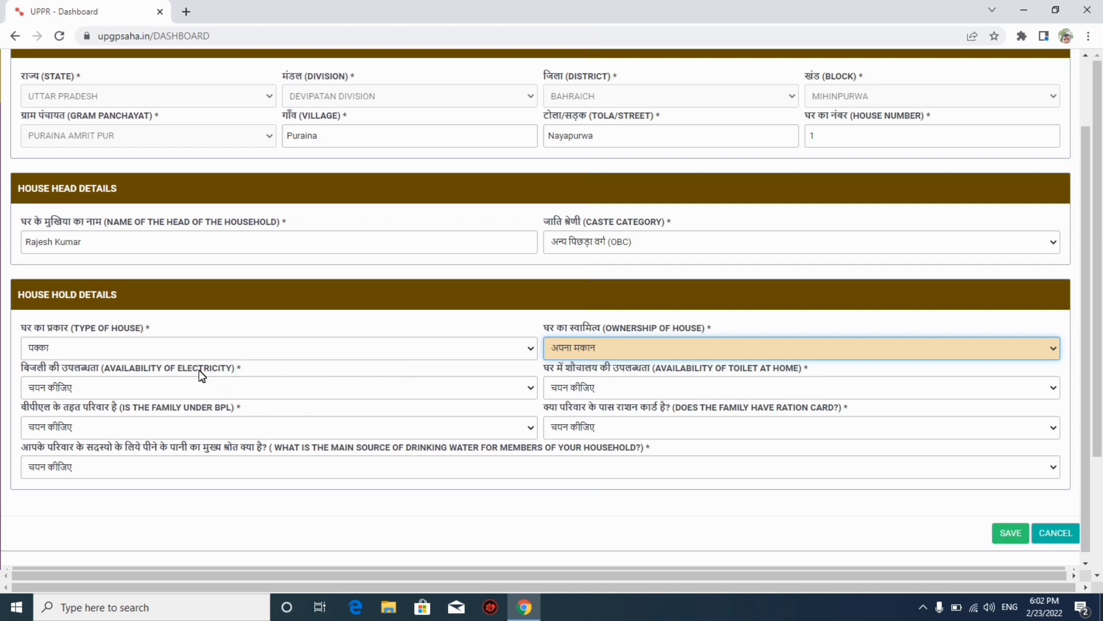
Record electricity as नहीं and toilet at home as हाँ.
click(93, 390)
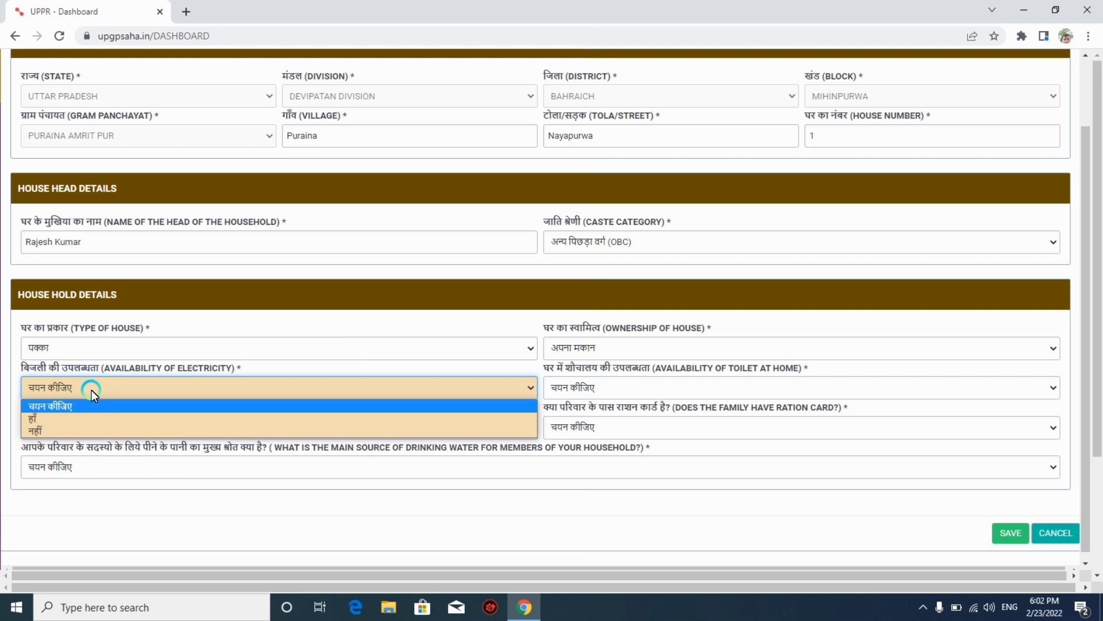
click(48, 430)
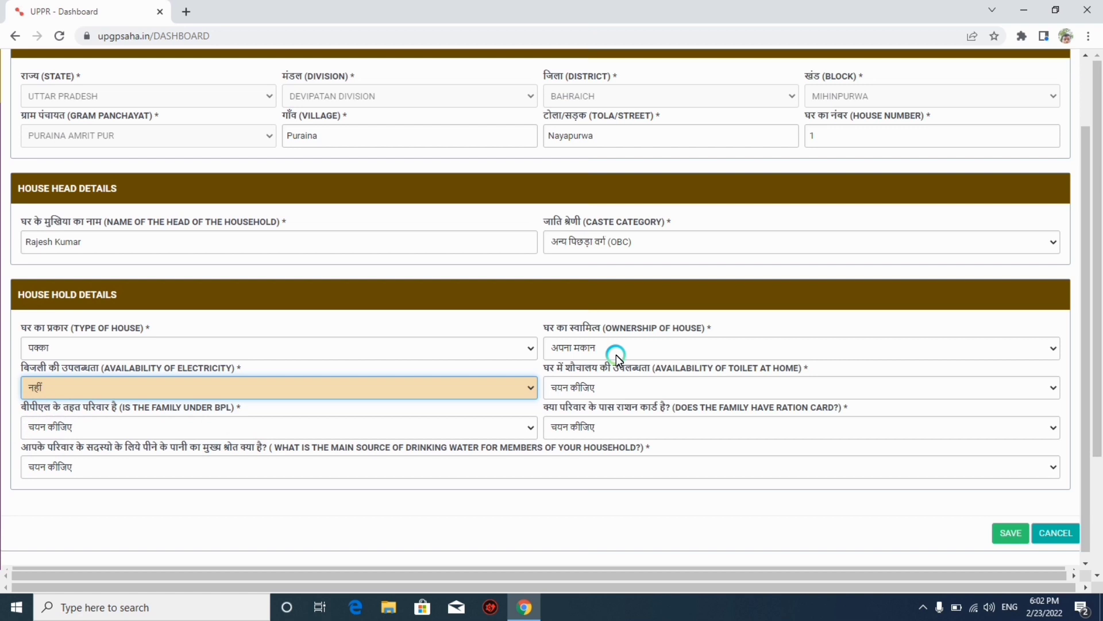
click(642, 389)
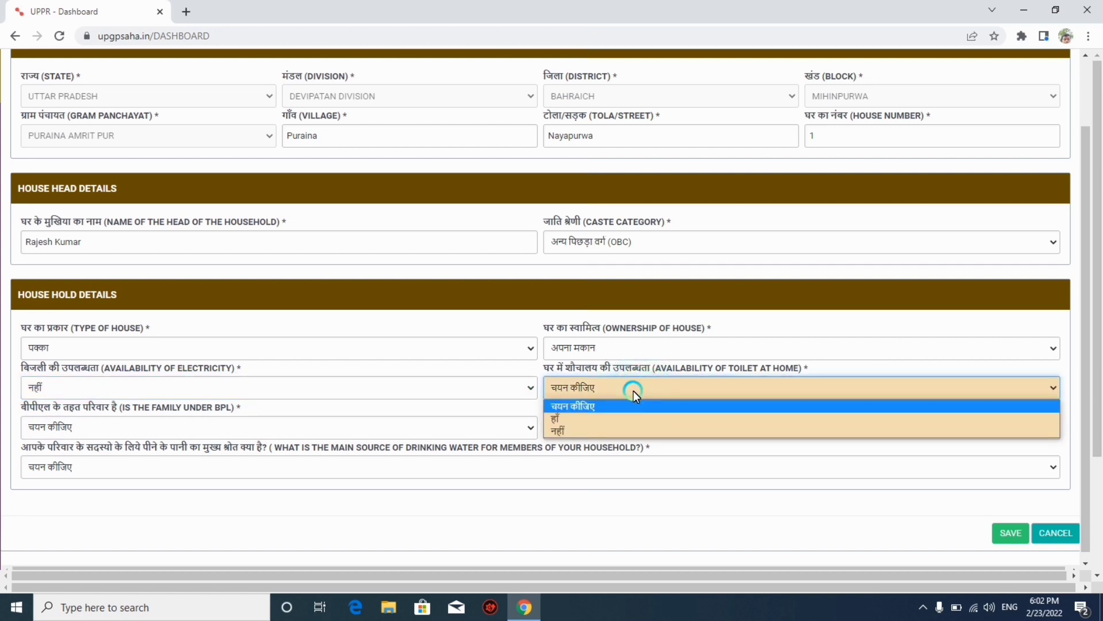
click(559, 417)
click(338, 419)
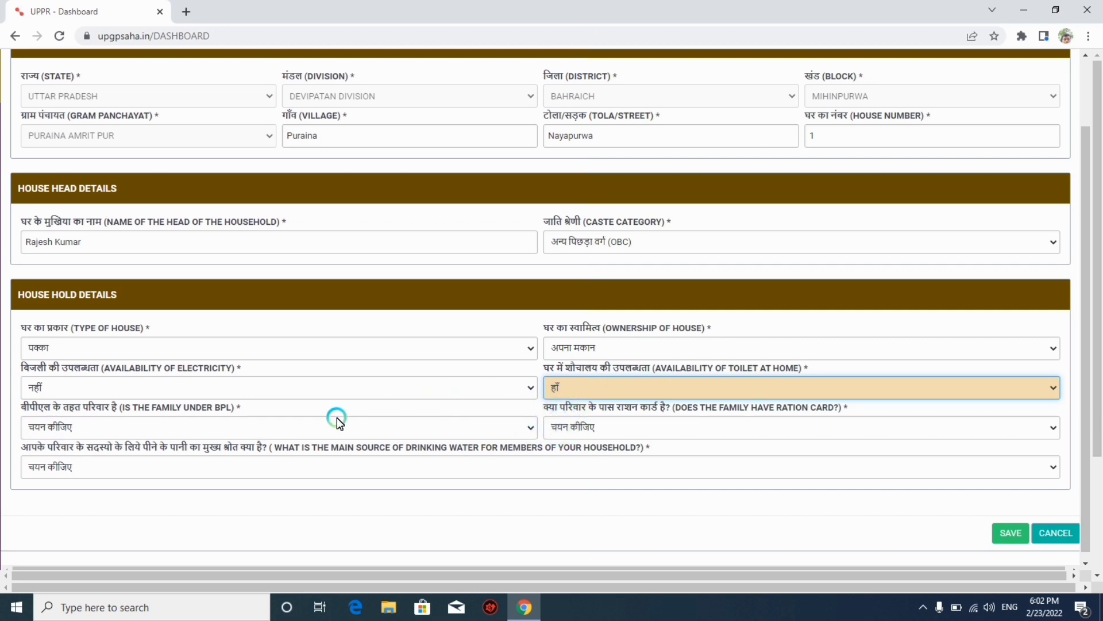
click(92, 429)
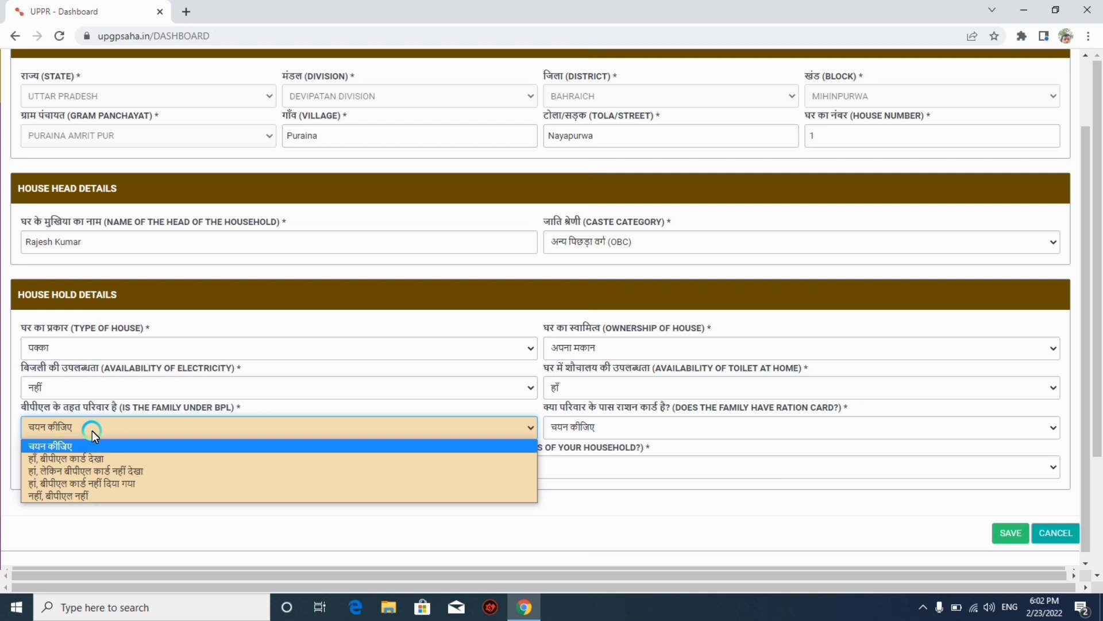
Mark not-BPL, ration card पात्र गृहस्थी राशन कार्ड, home hand pump water source, and save.
click(48, 496)
click(657, 429)
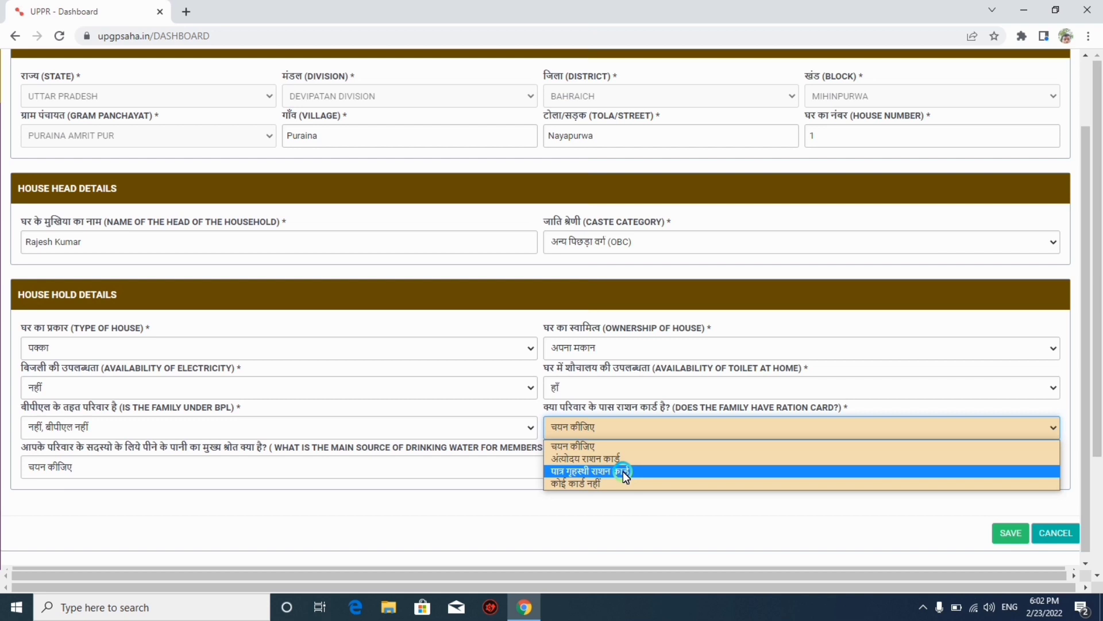
click(623, 471)
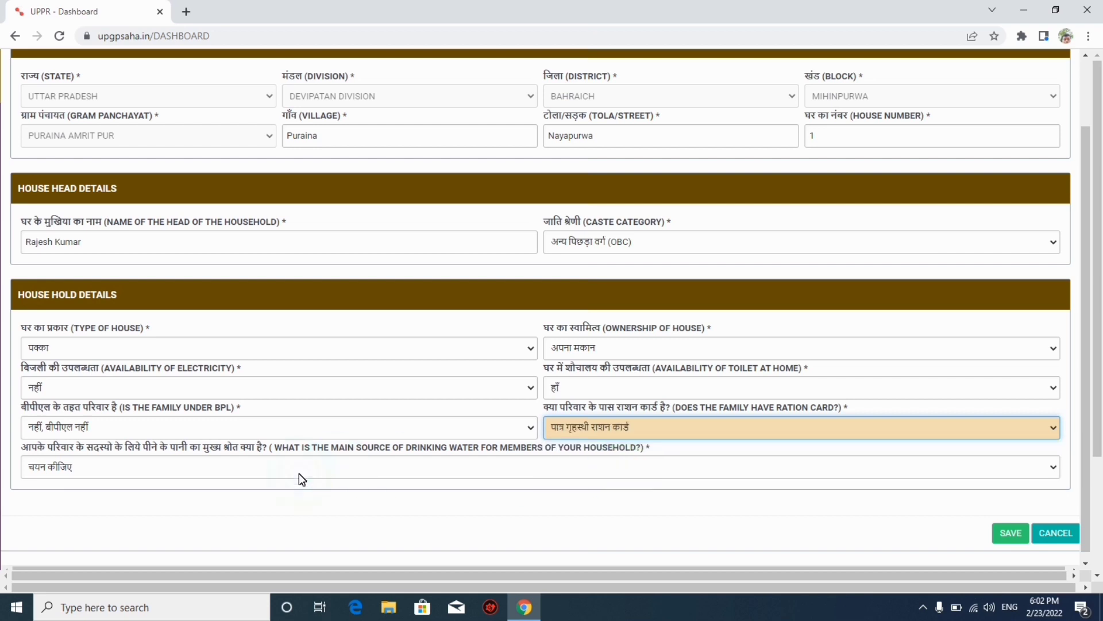
click(102, 467)
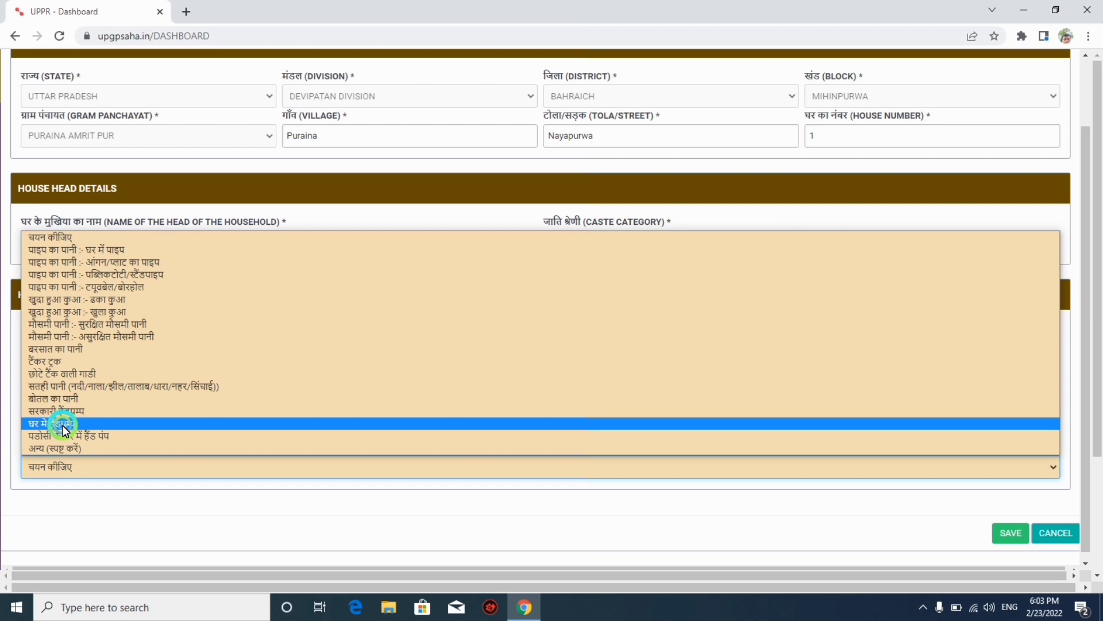
click(62, 425)
click(1021, 526)
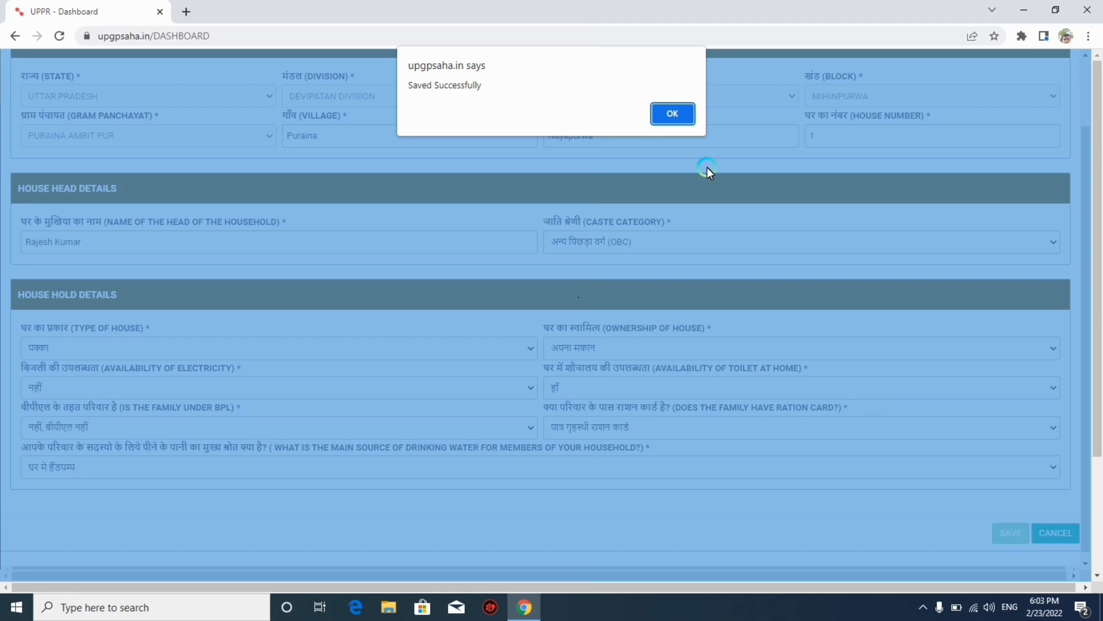
Acknowledge the 'Saved Successfully' alert and return to Family Details with Reports expanded.
click(673, 115)
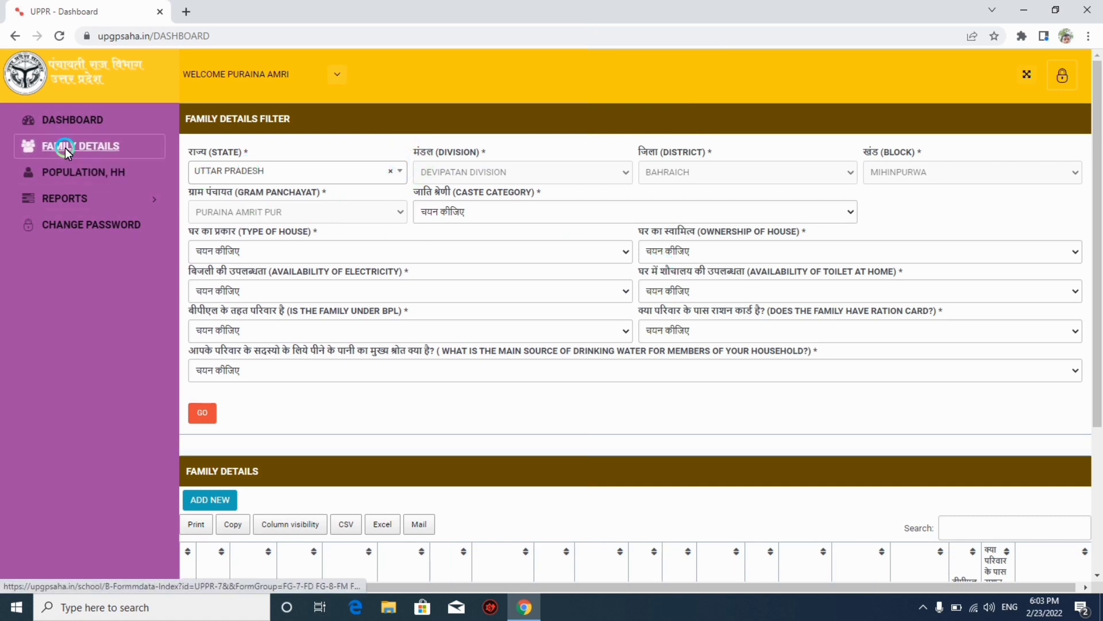
click(64, 126)
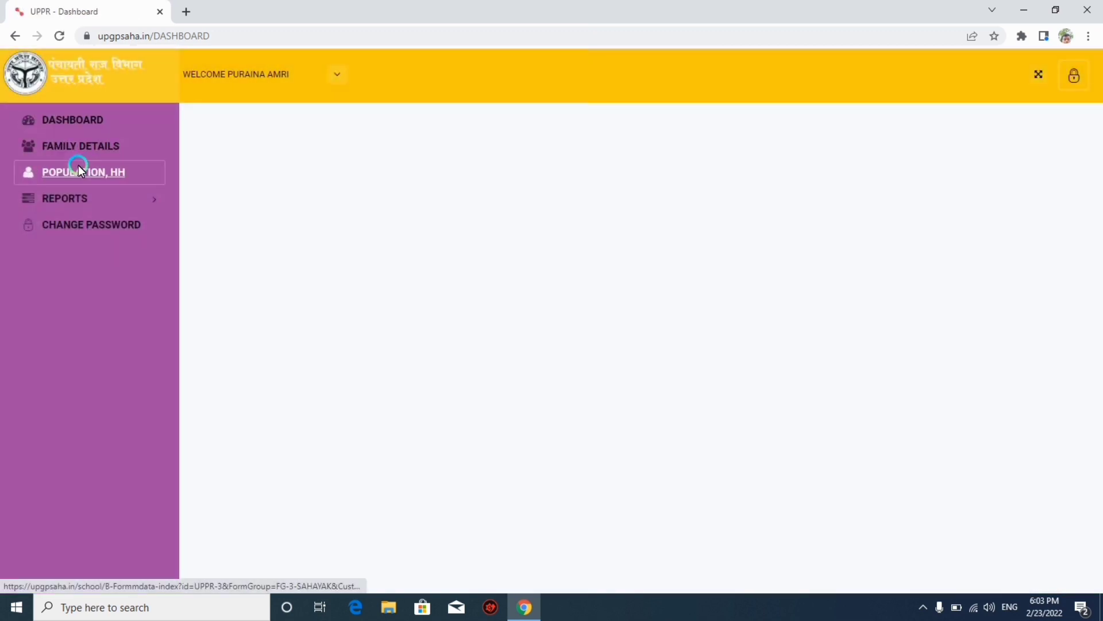
click(71, 144)
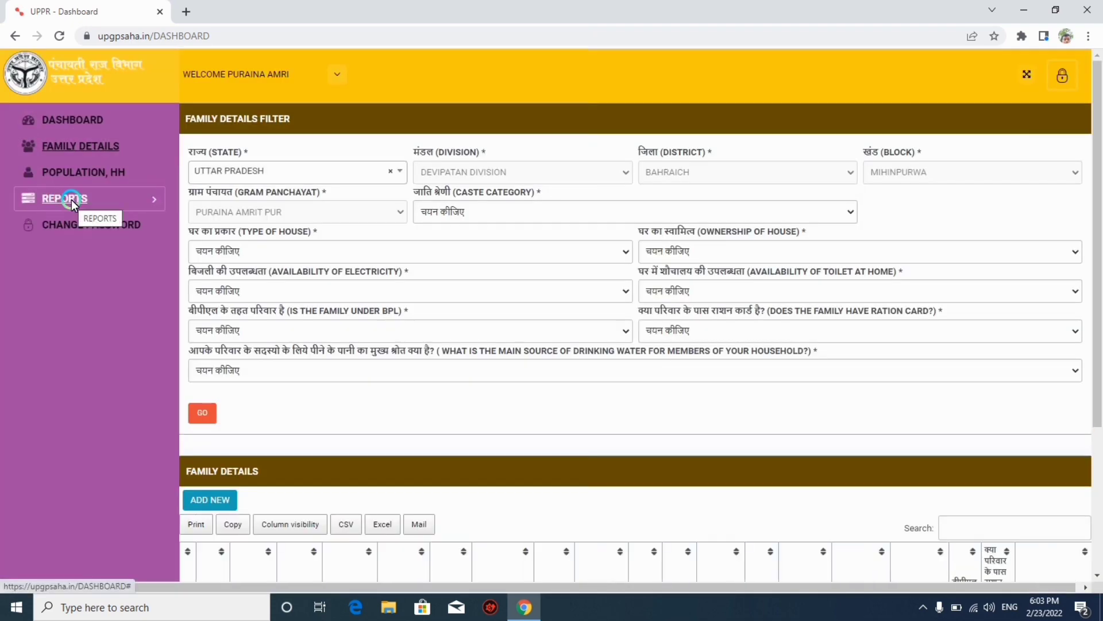
click(71, 199)
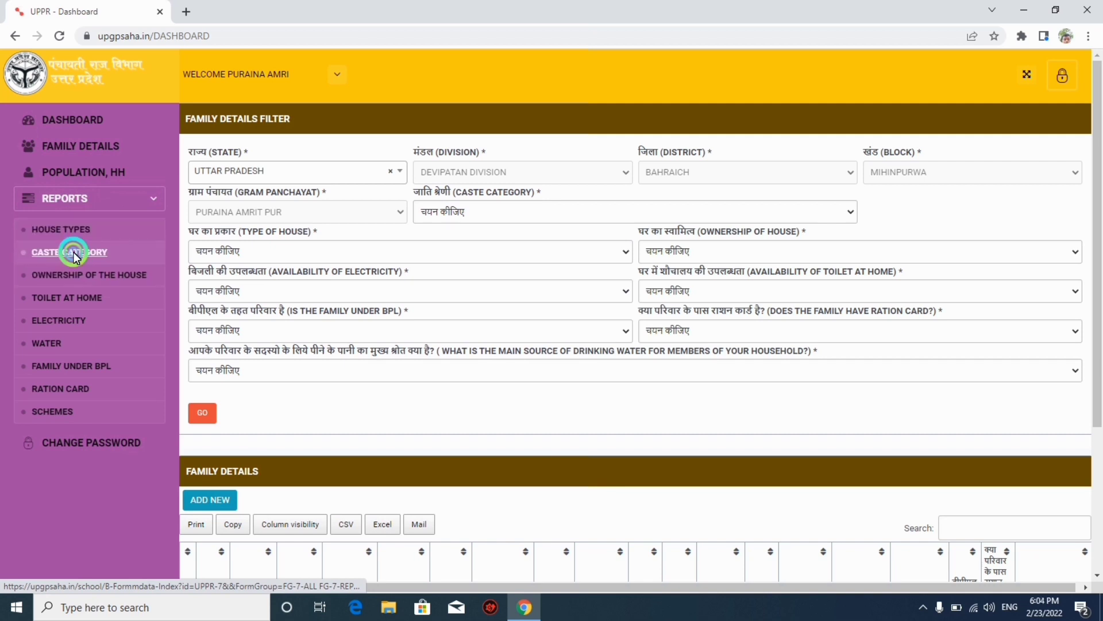
Check the household in the caste category (OBC) and house types reports.
click(74, 252)
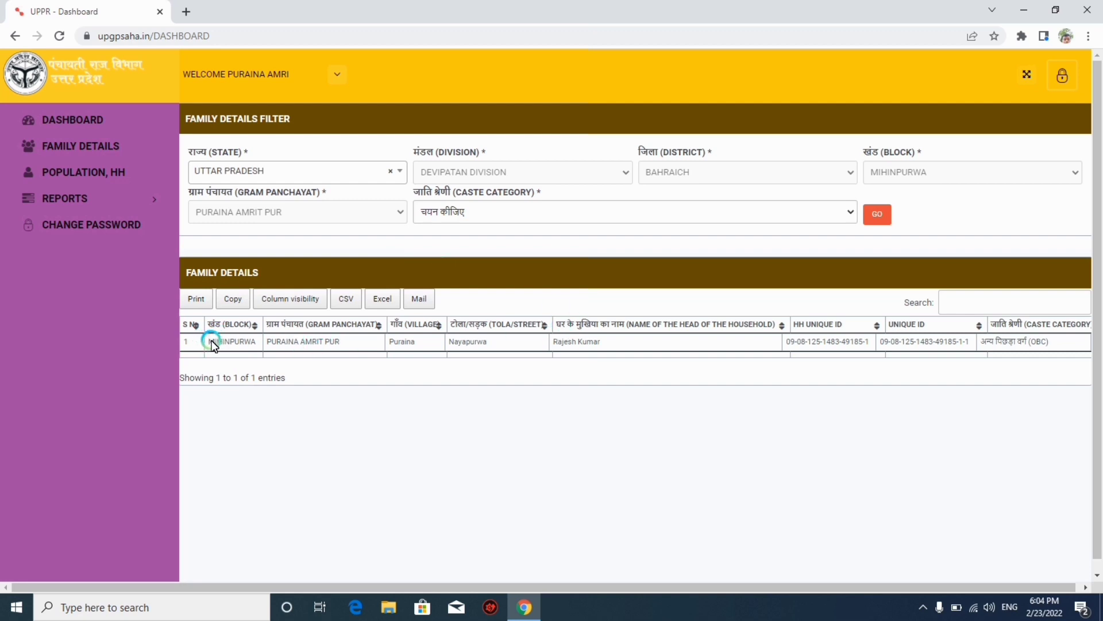
drag(212, 345, 634, 338)
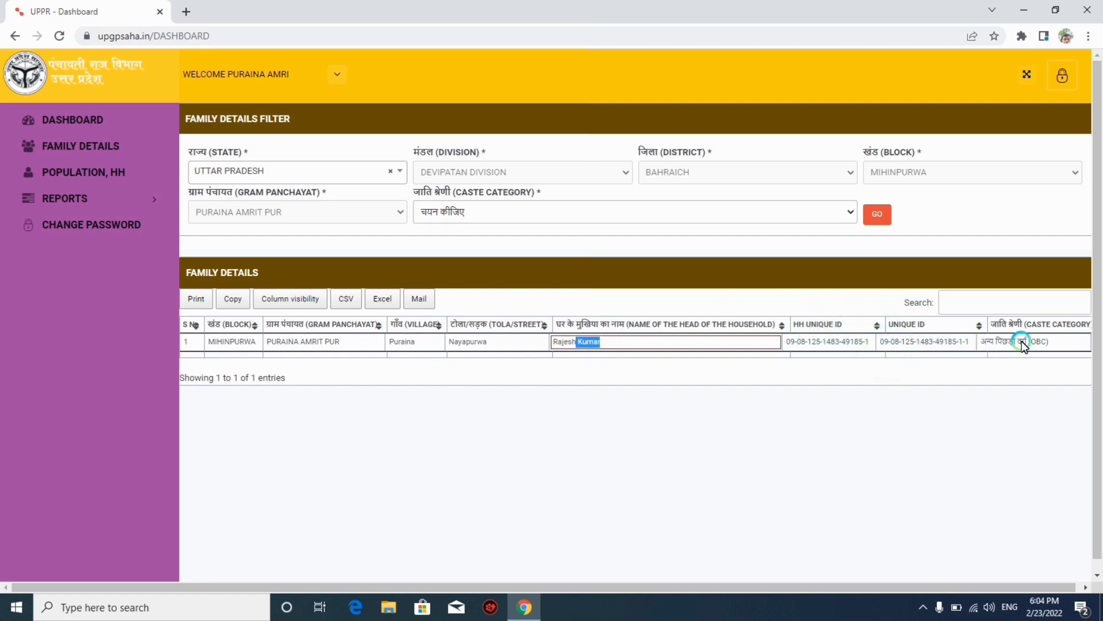
drag(1047, 342, 1024, 343)
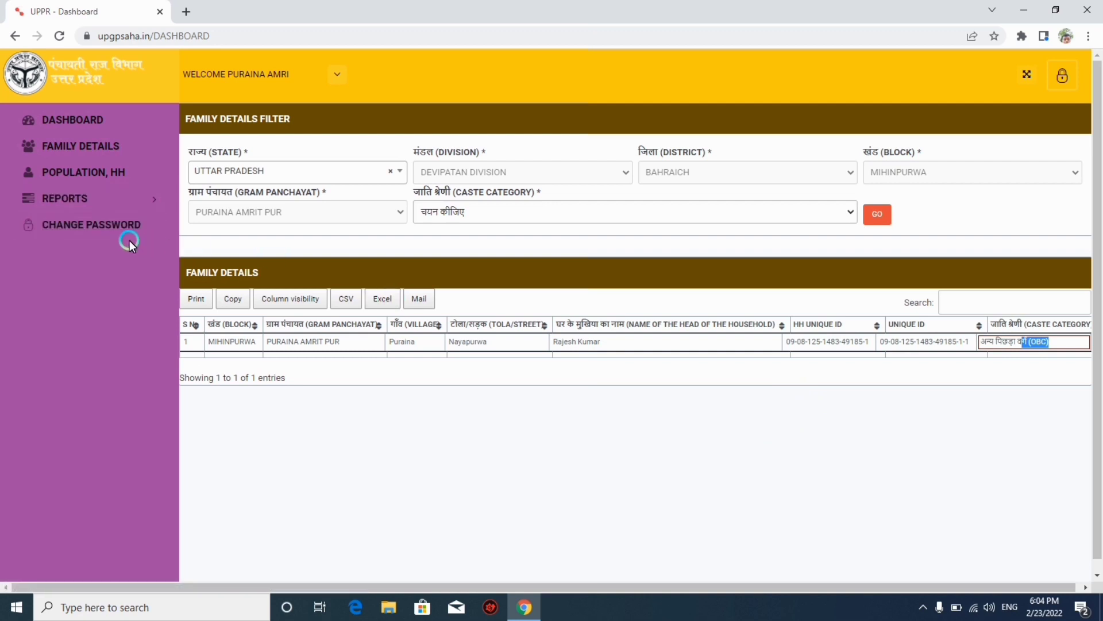
click(111, 193)
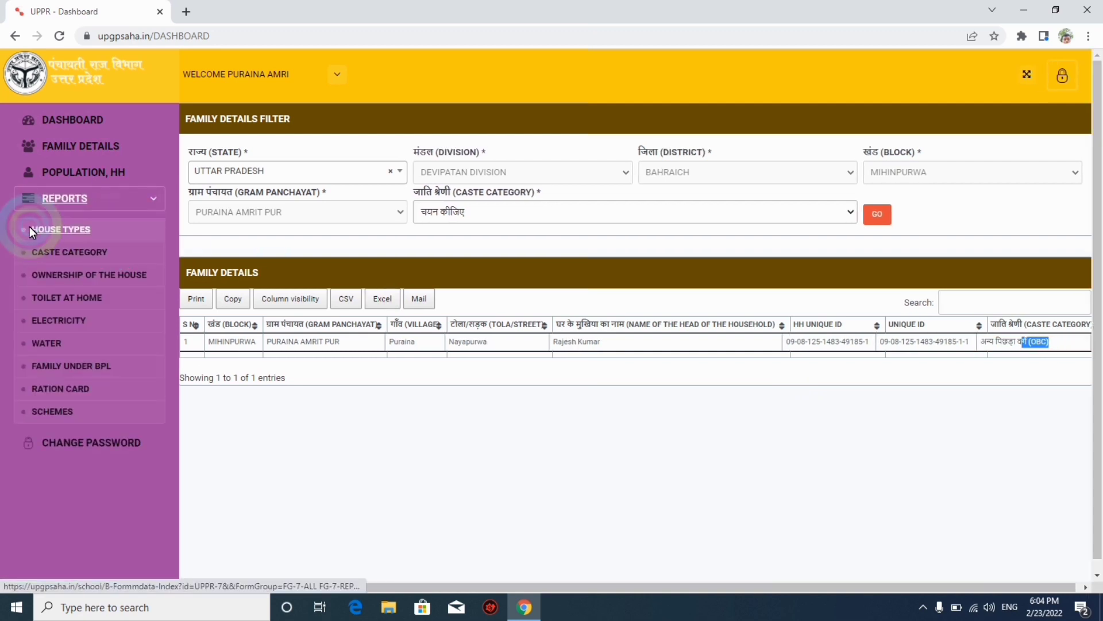
click(71, 225)
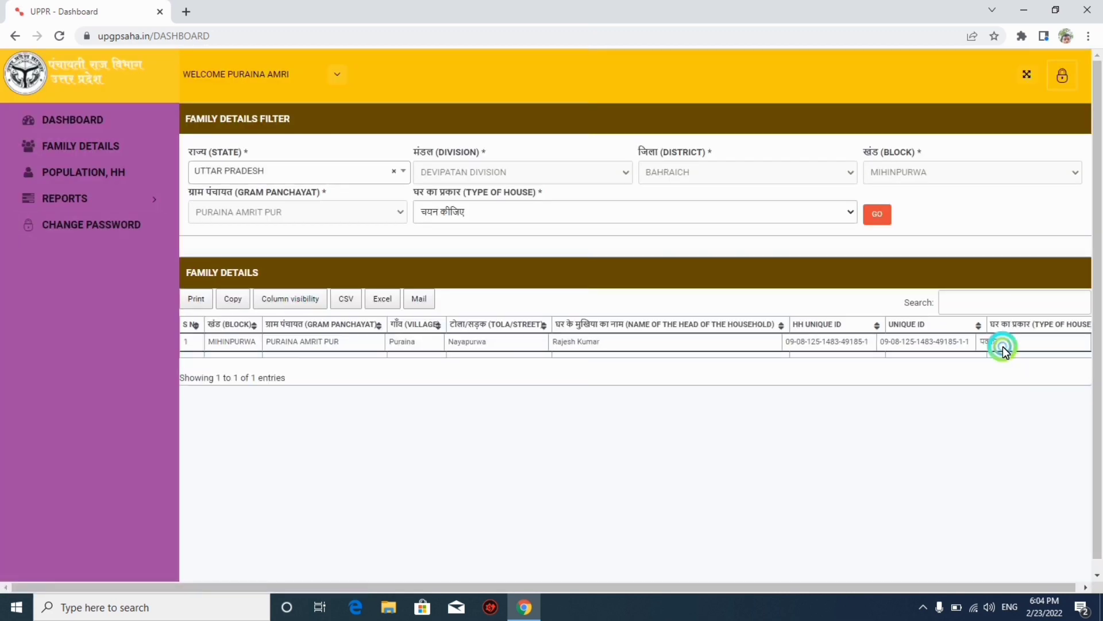
click(979, 345)
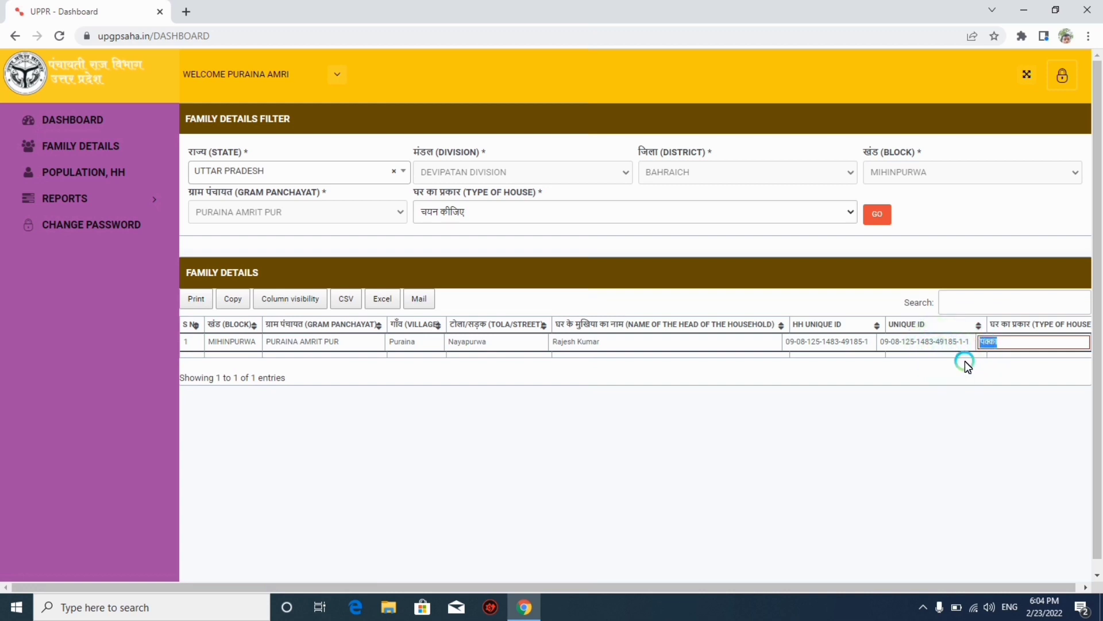
Open the drinking water report for the household.
click(88, 196)
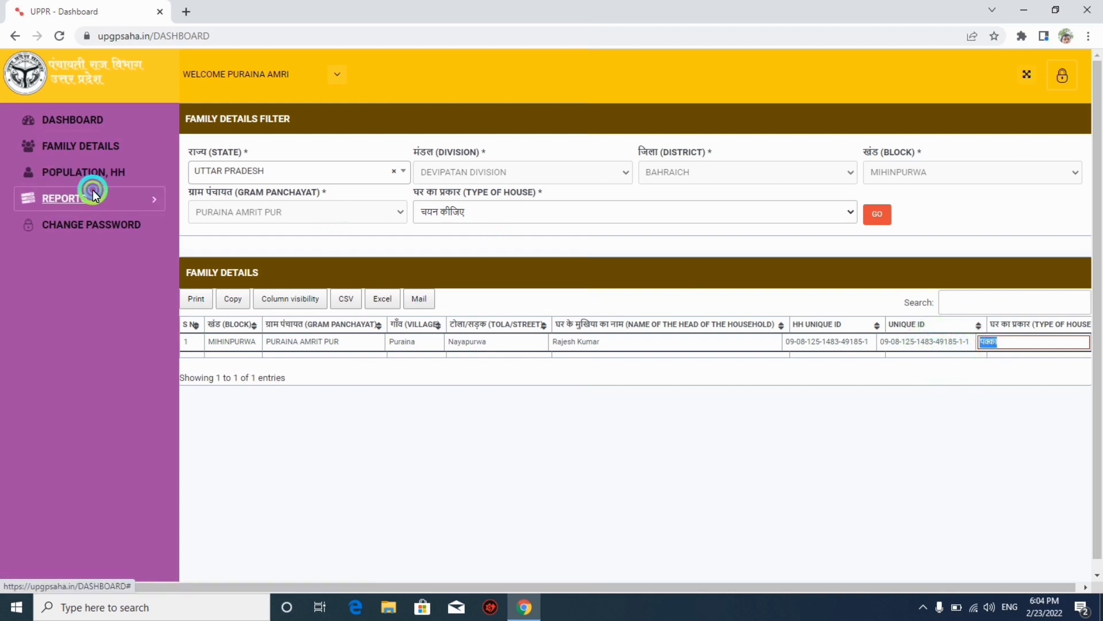
click(54, 344)
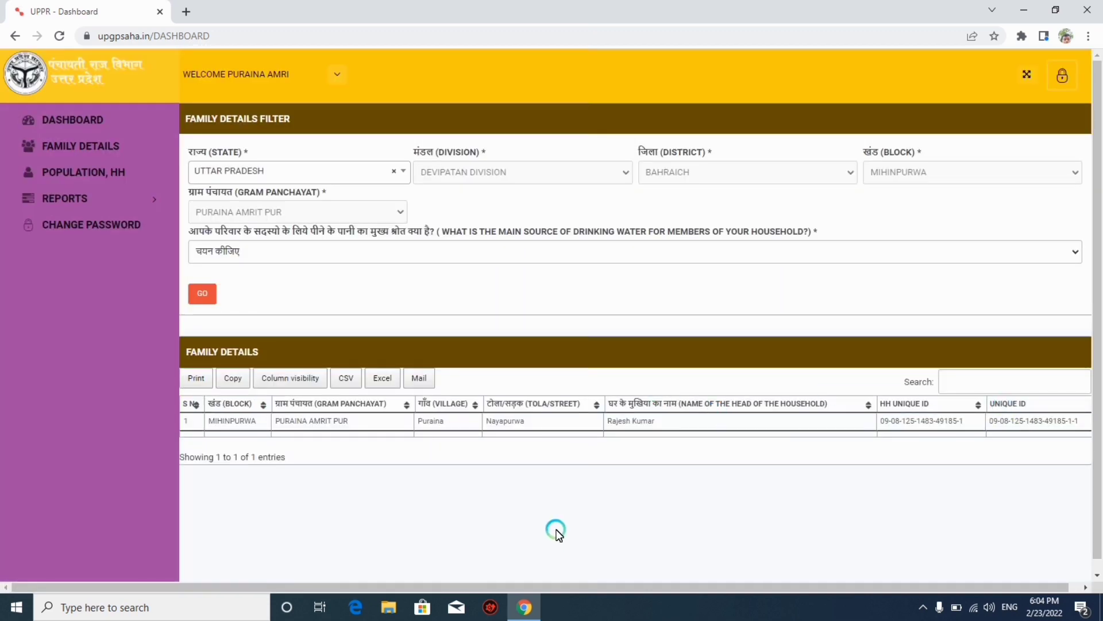
drag(606, 581, 665, 586)
click(437, 454)
click(235, 367)
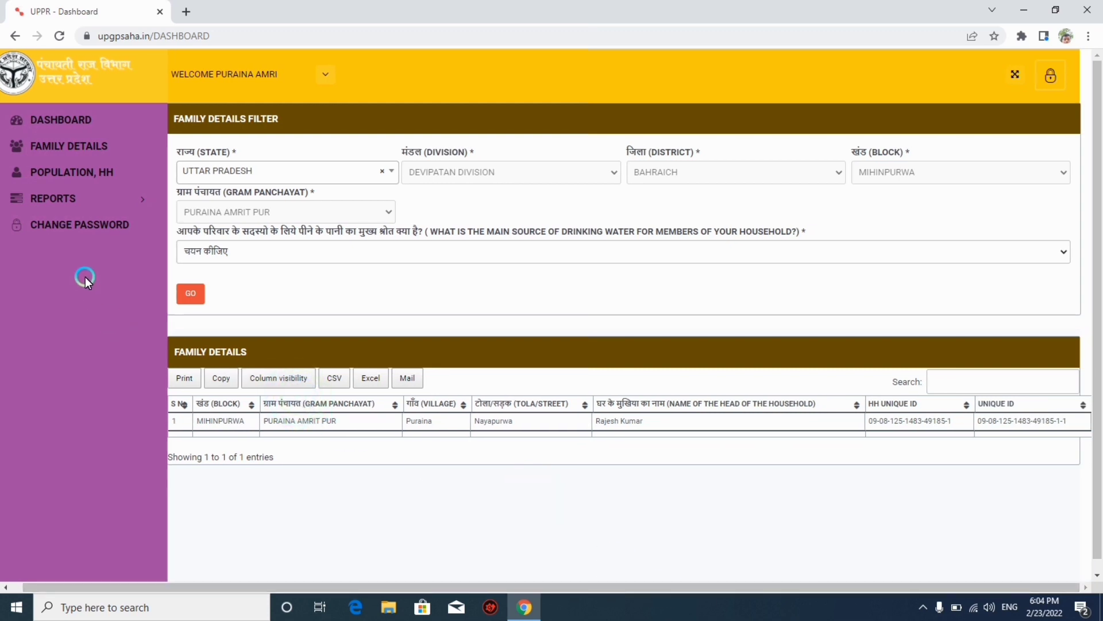
Open the Toilet at Home report and inspect the household's toilet value हाँ.
click(74, 198)
click(132, 281)
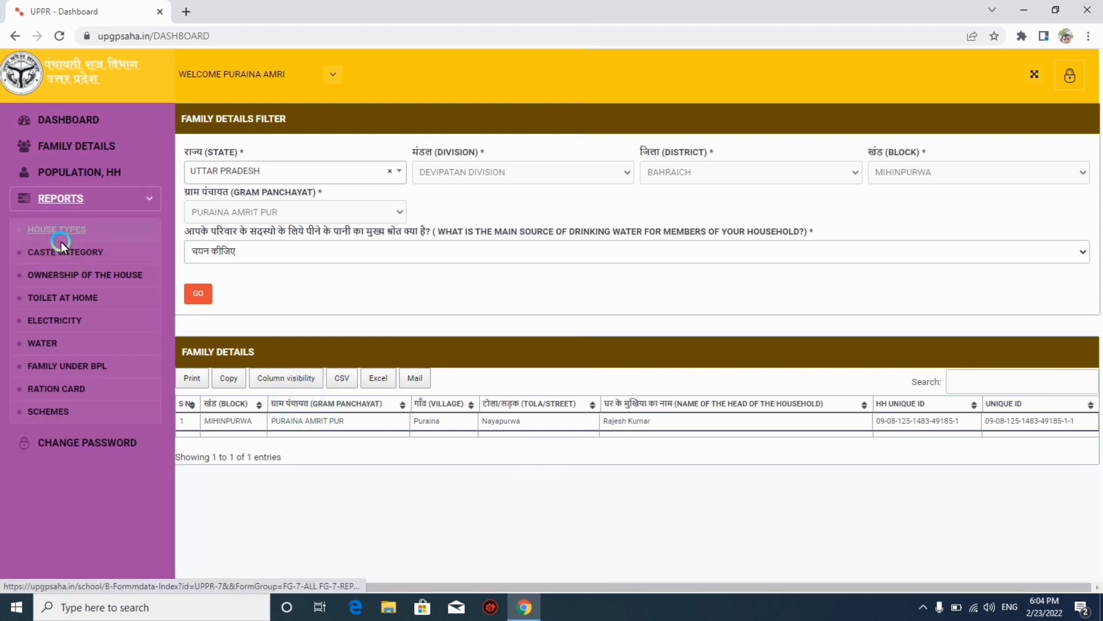
click(74, 292)
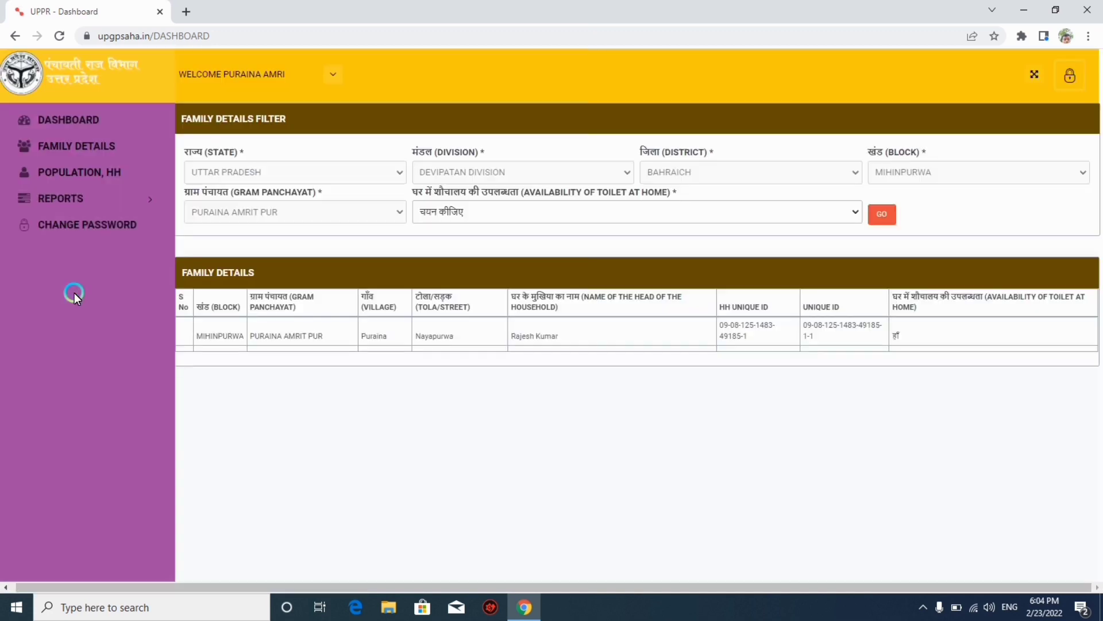
click(382, 327)
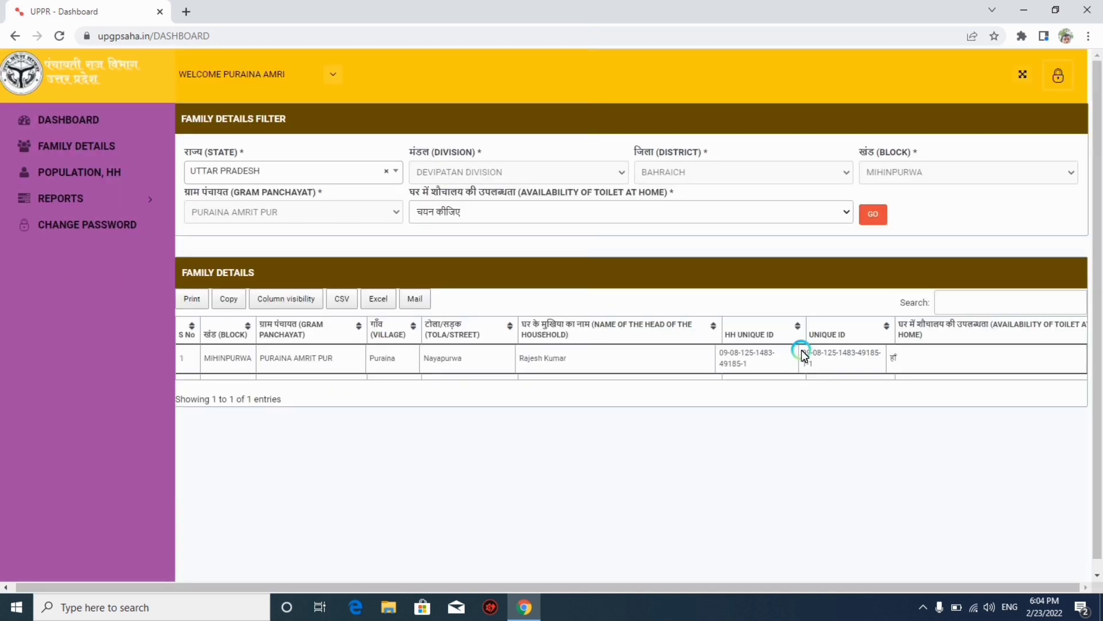
double_click(894, 359)
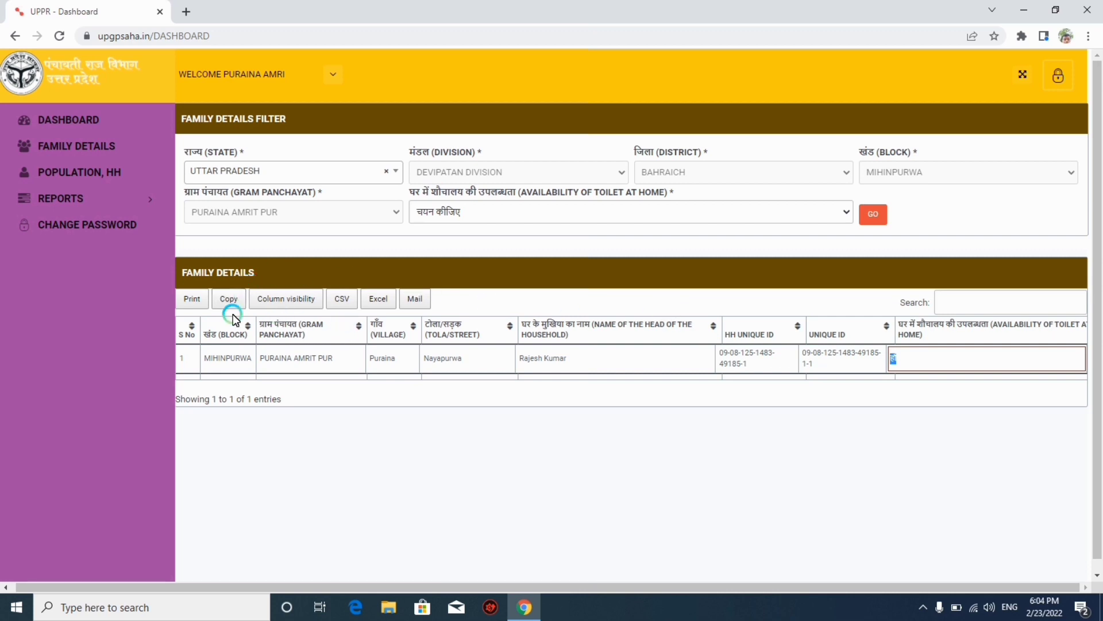
click(195, 303)
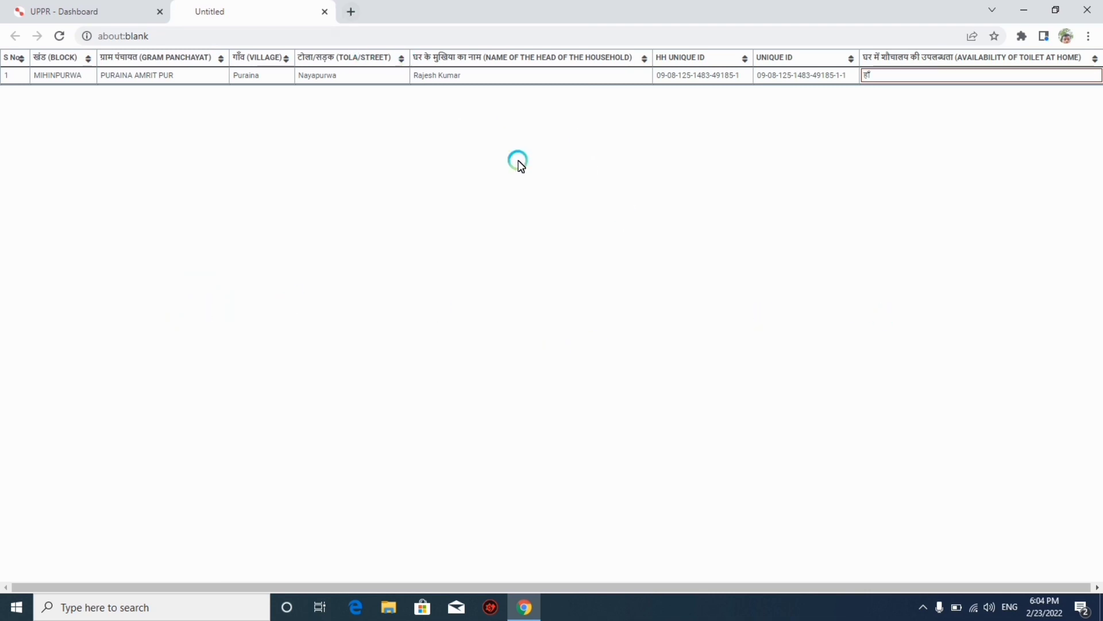
click(1009, 116)
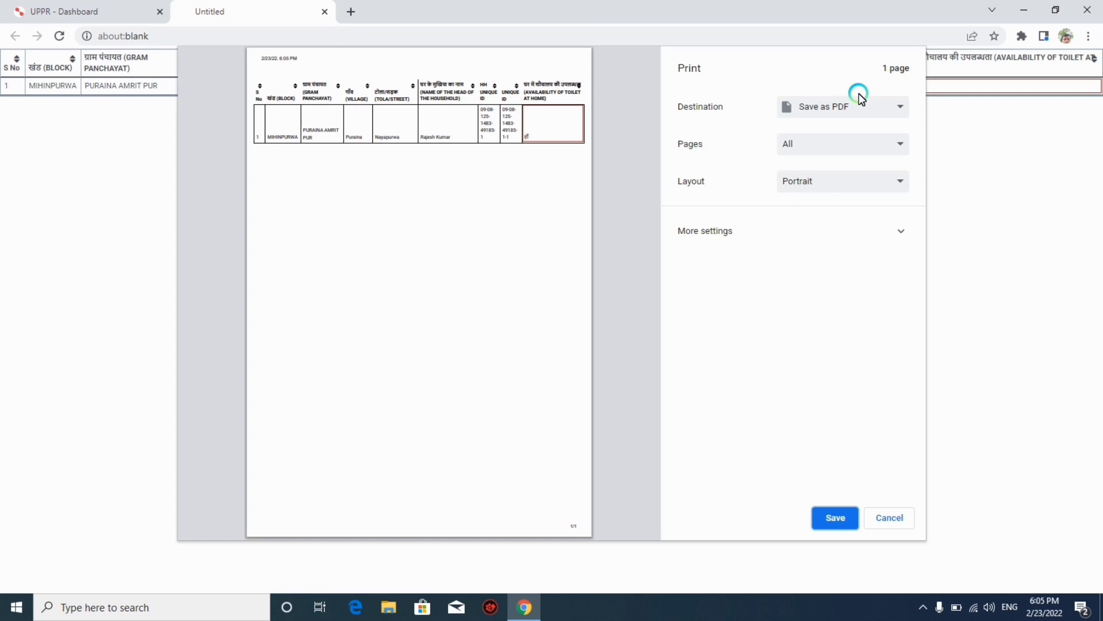
click(892, 518)
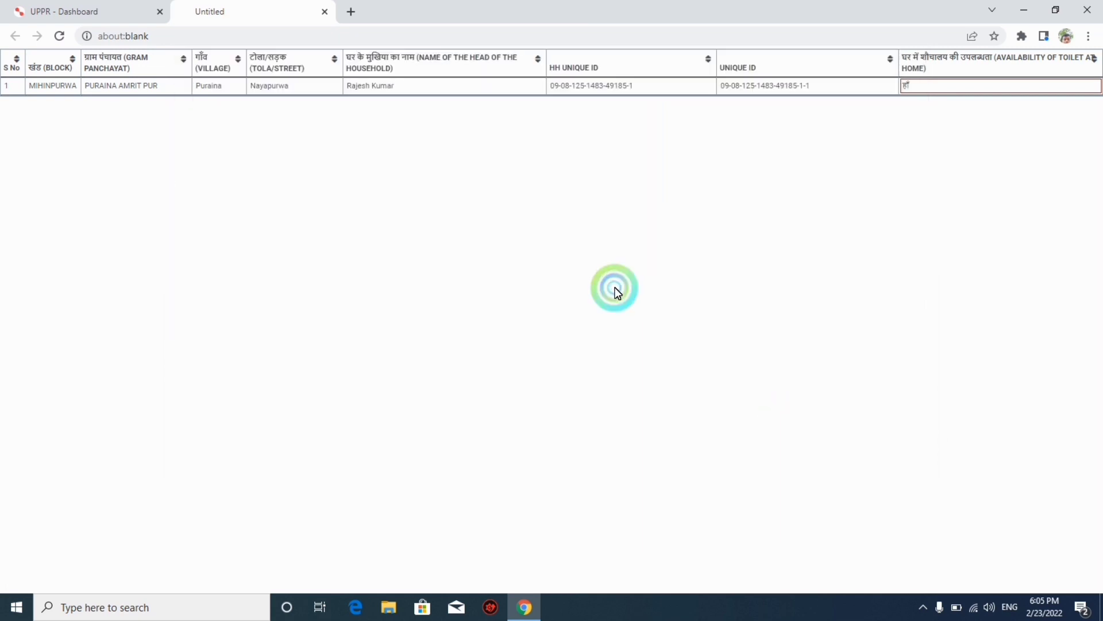
click(327, 13)
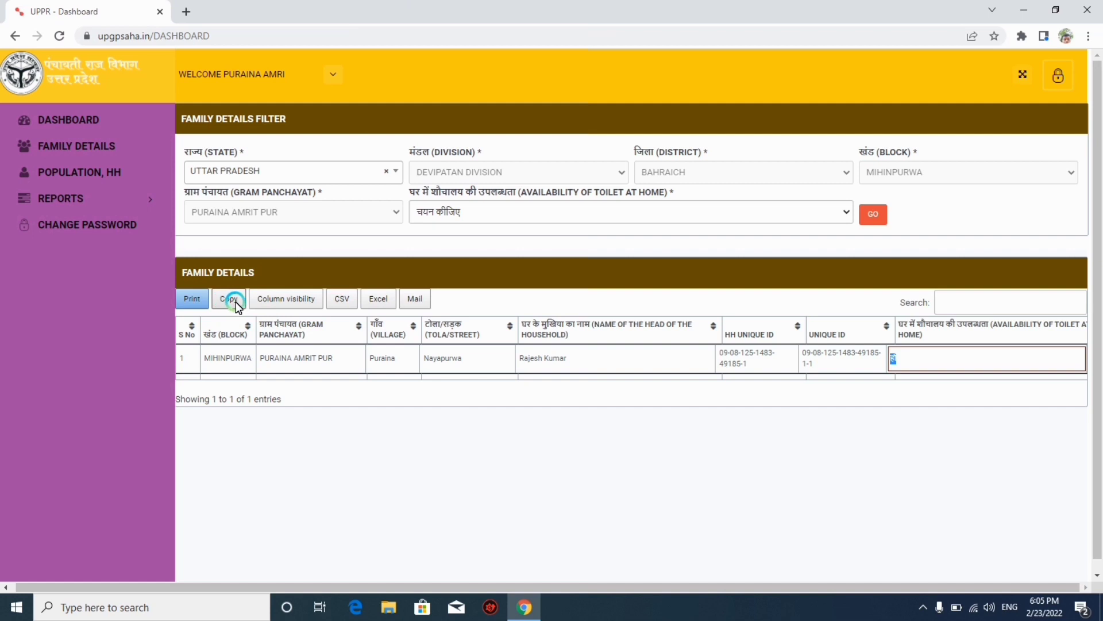
Review the column visibility options and download the report as a CSV file.
click(309, 303)
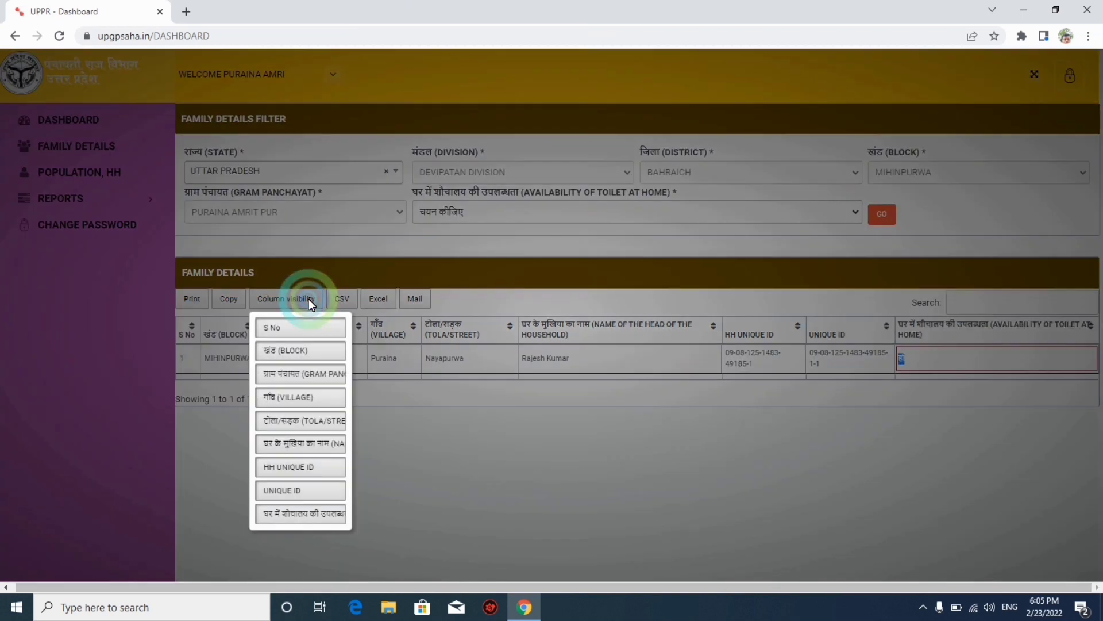
click(274, 444)
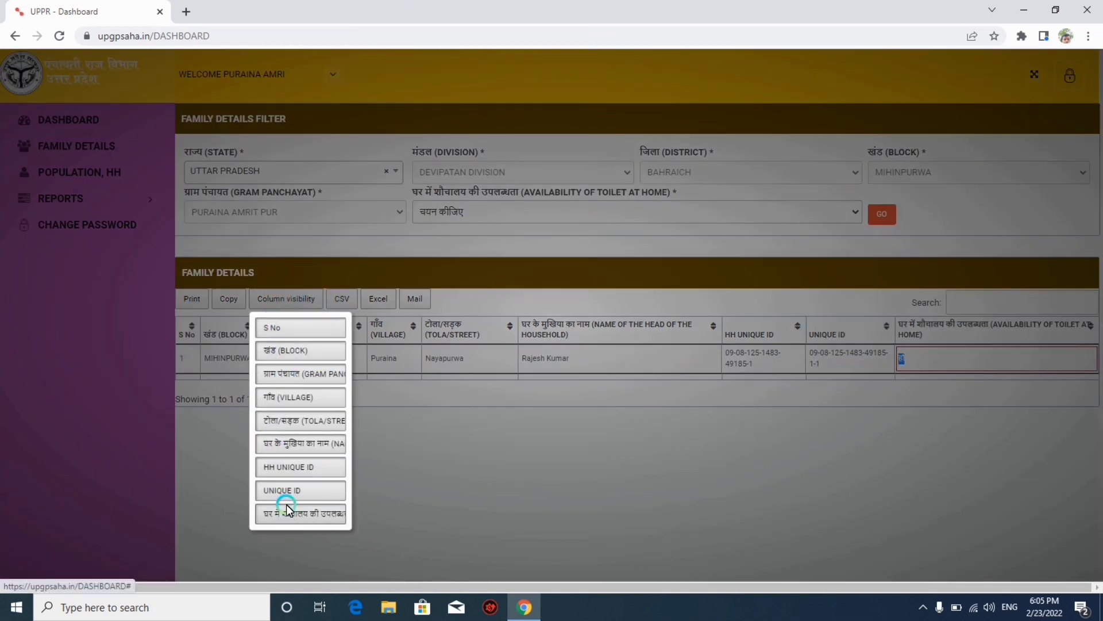
click(405, 461)
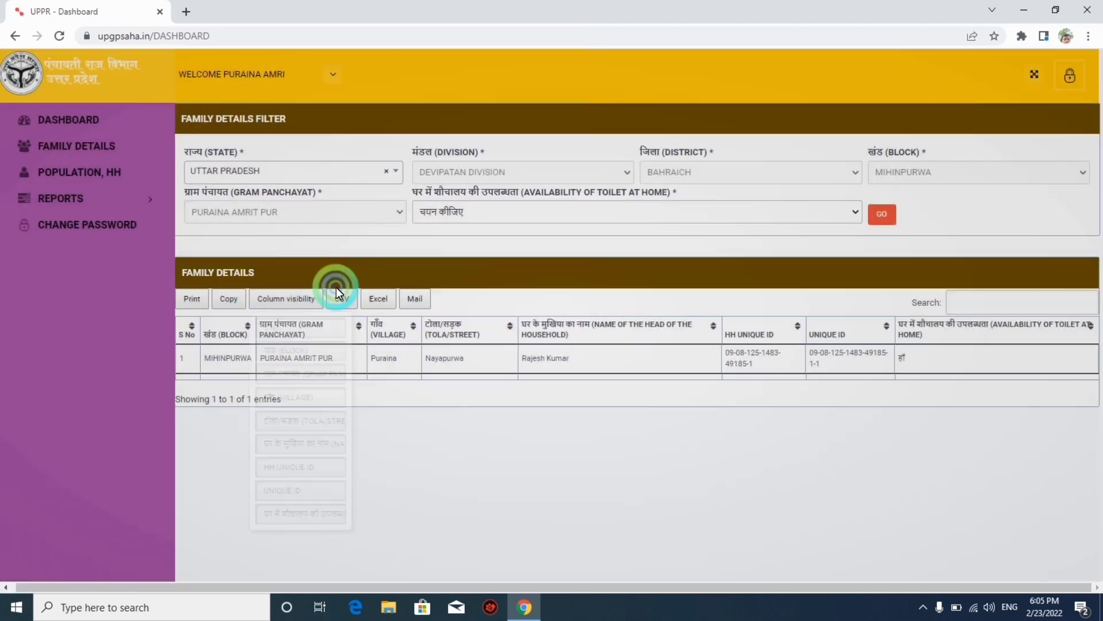
click(342, 298)
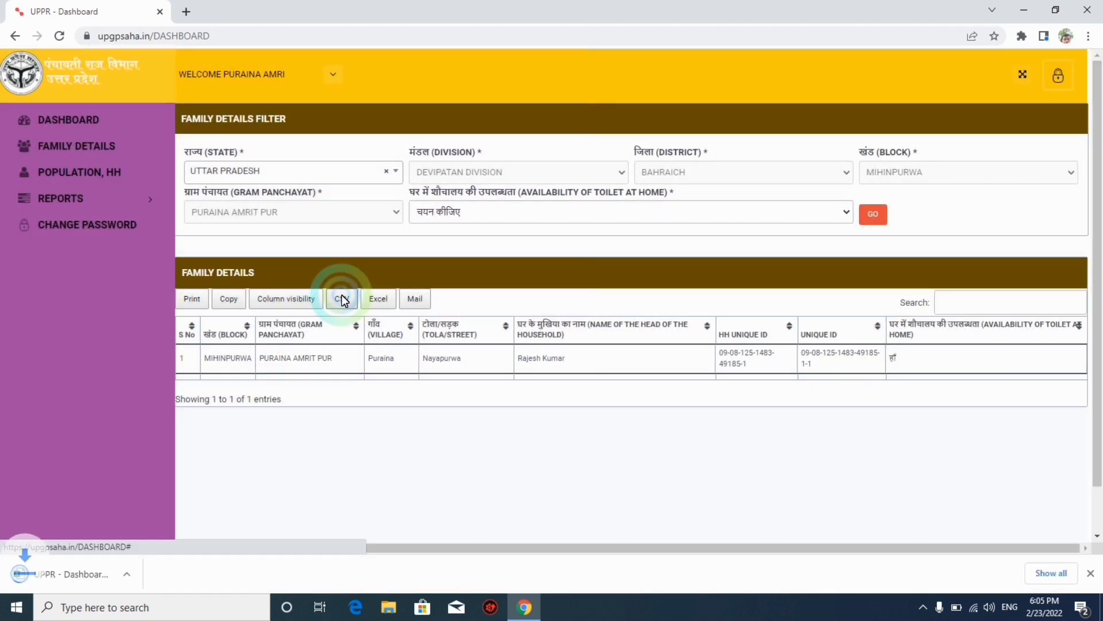
click(82, 573)
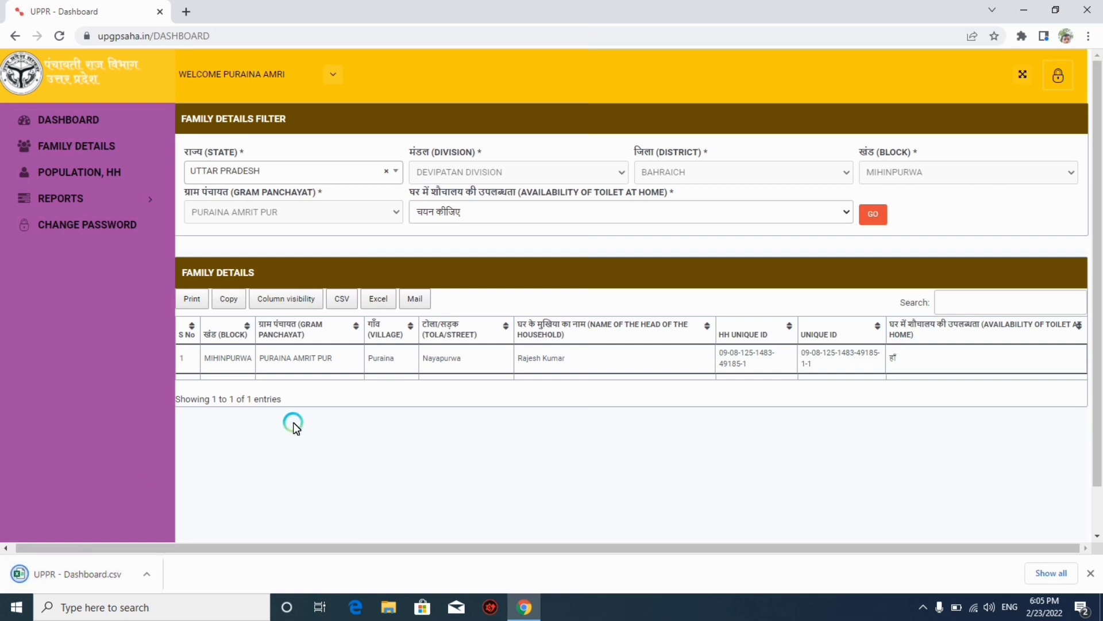
Export the table to download.xls and open it from the download bar.
click(380, 300)
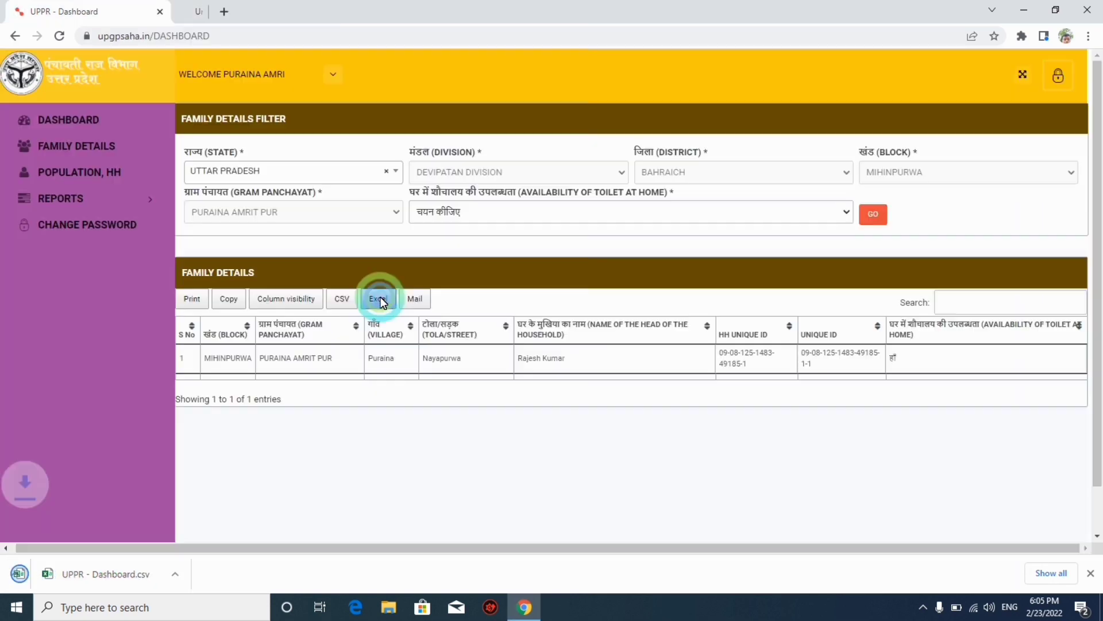
click(78, 574)
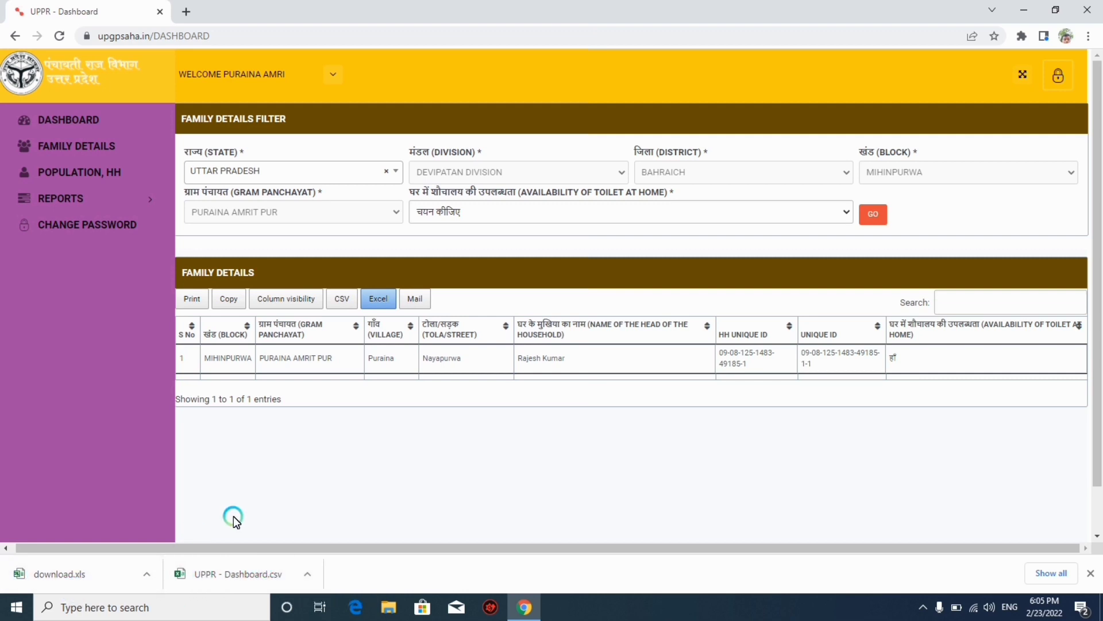
click(148, 573)
click(186, 488)
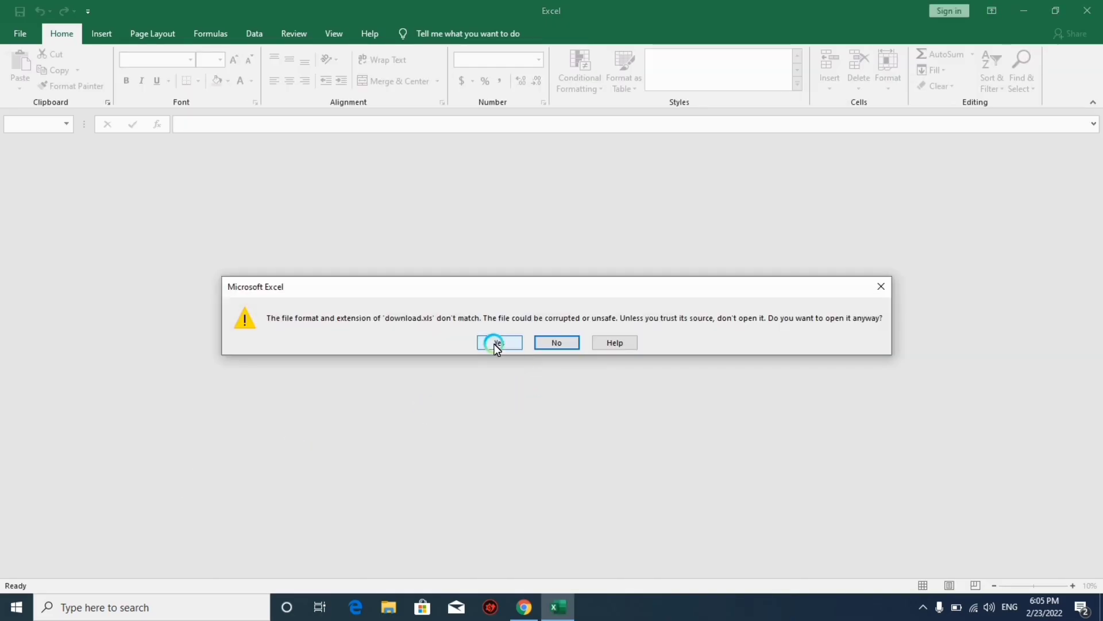
Open download.xls despite the format warning, enable editing, then close Excel.
click(494, 343)
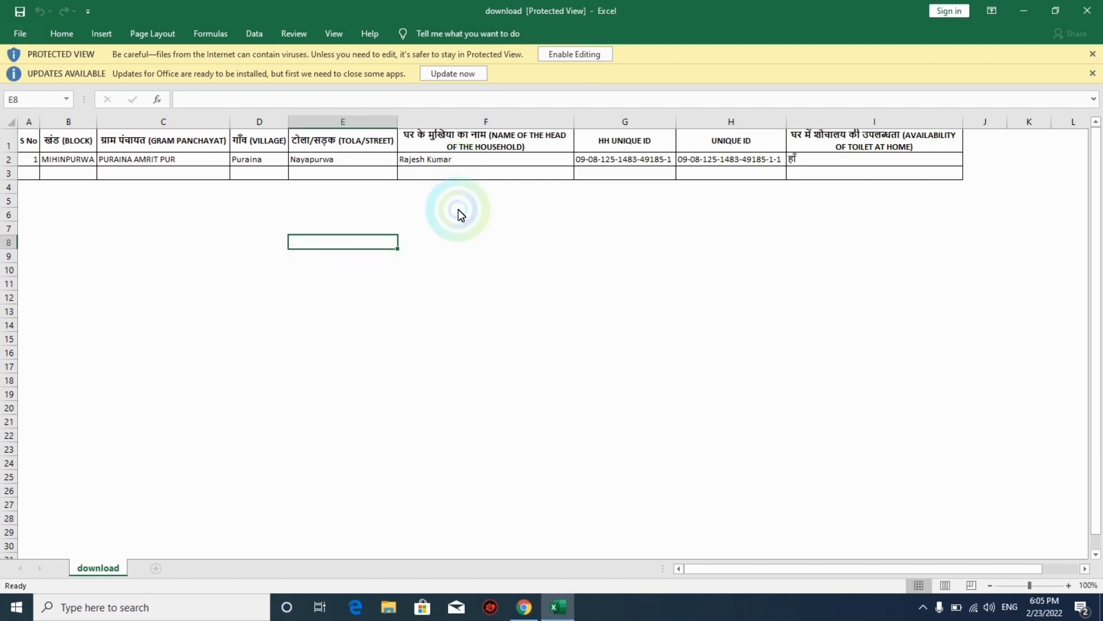
click(587, 54)
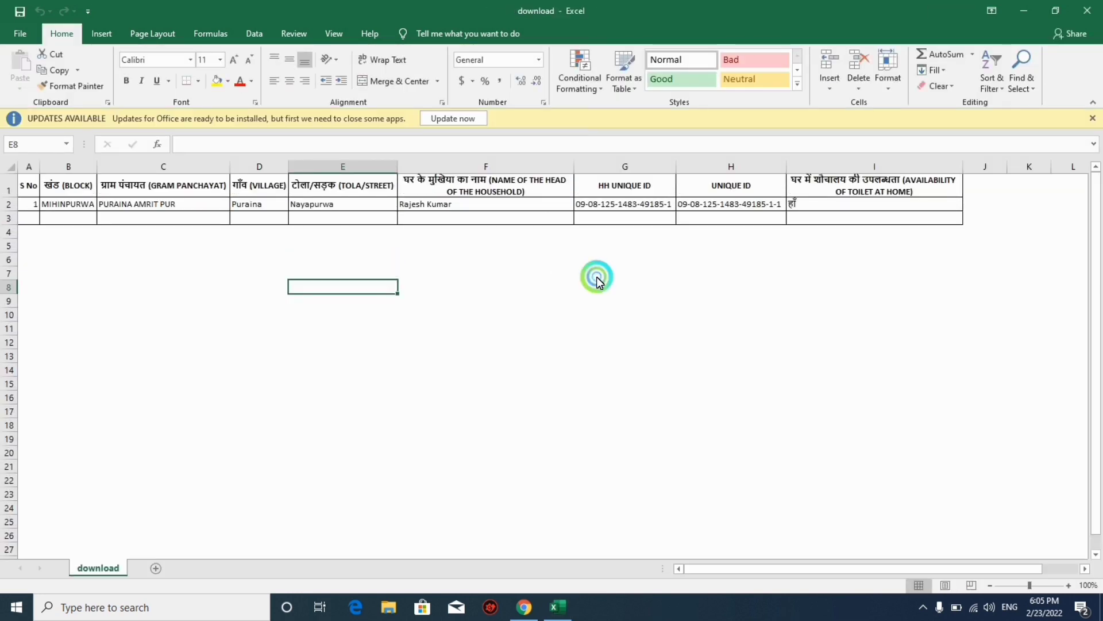
click(612, 275)
click(1087, 11)
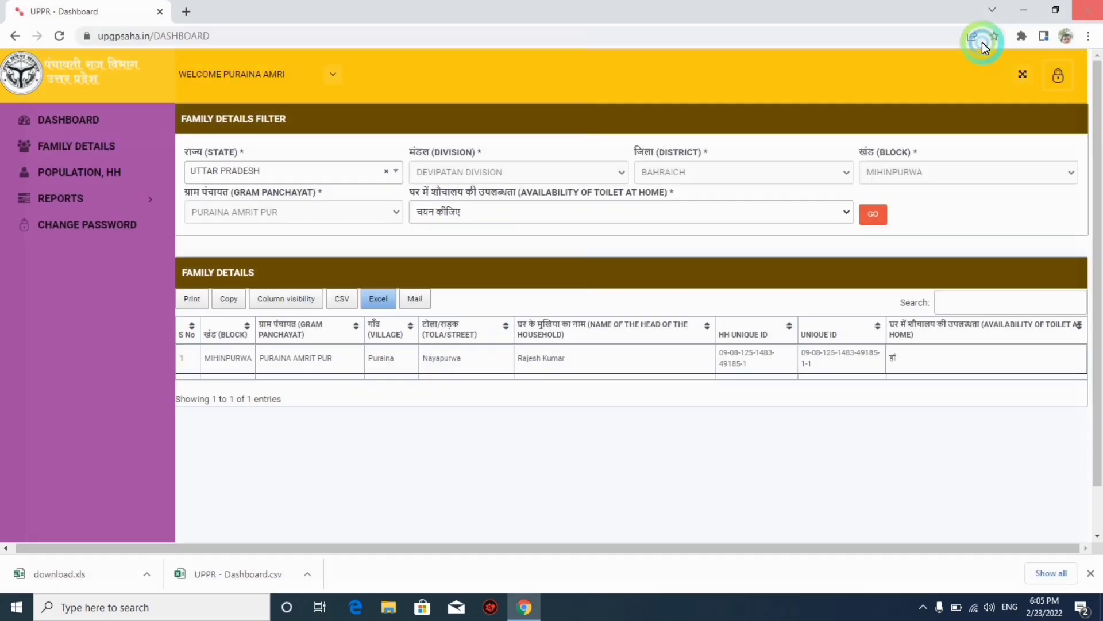
click(461, 501)
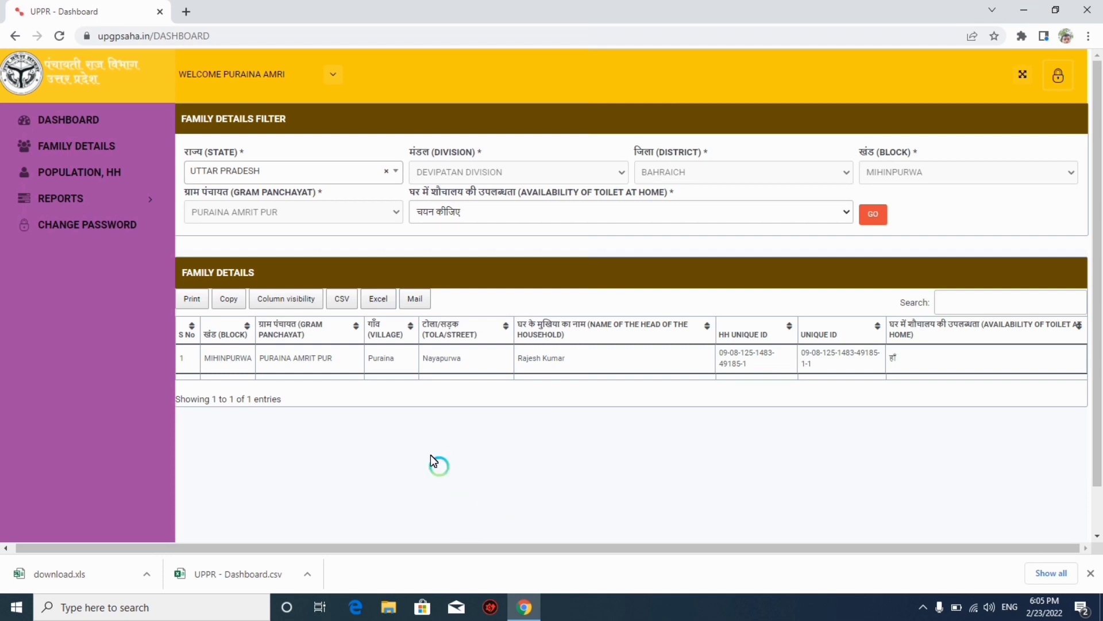
click(418, 299)
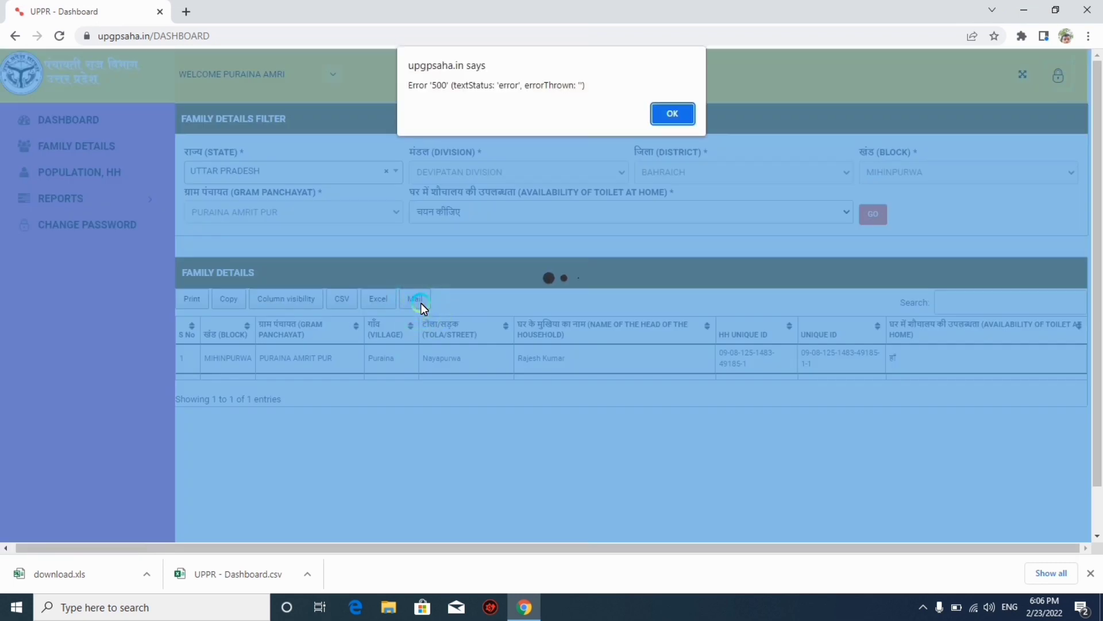
click(667, 116)
click(323, 496)
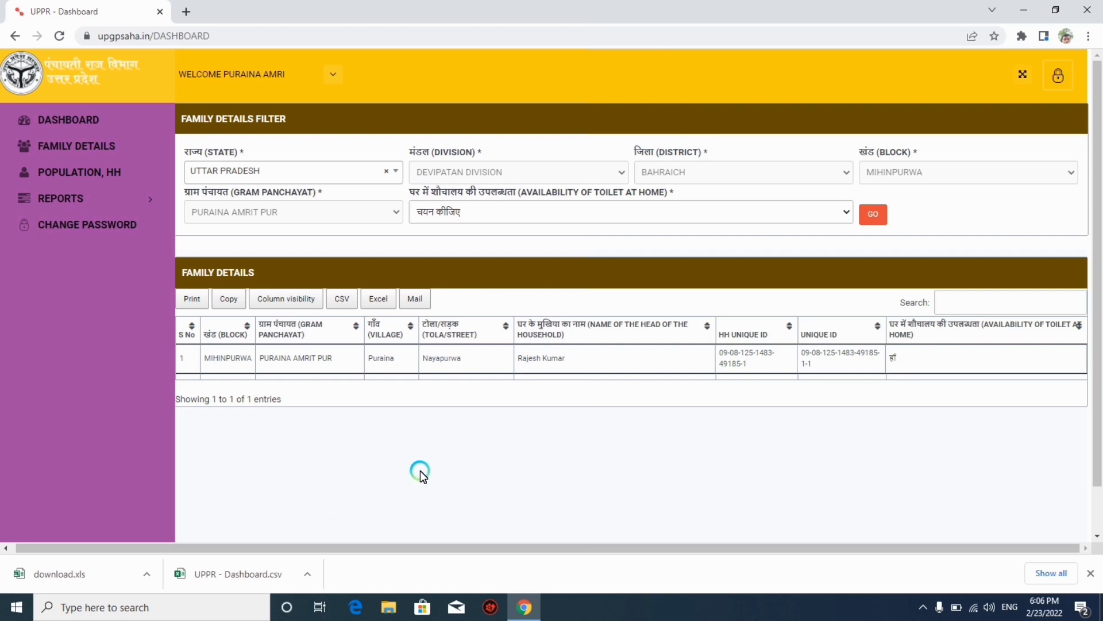
click(418, 300)
Navigate through Population/HH and Family Details back to the dashboard.
click(73, 173)
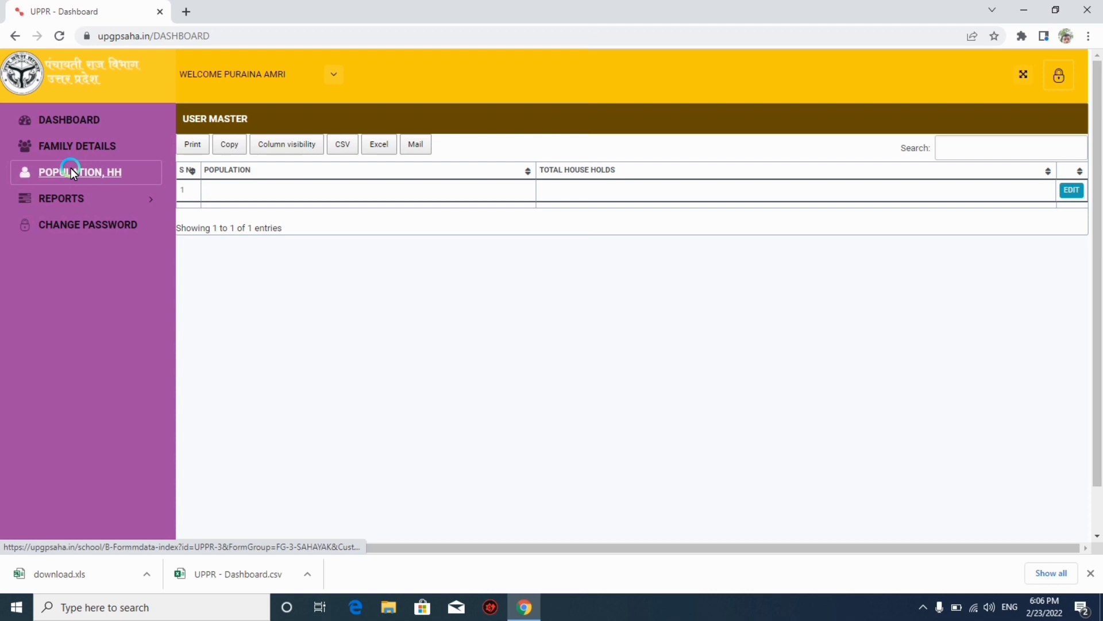
click(62, 150)
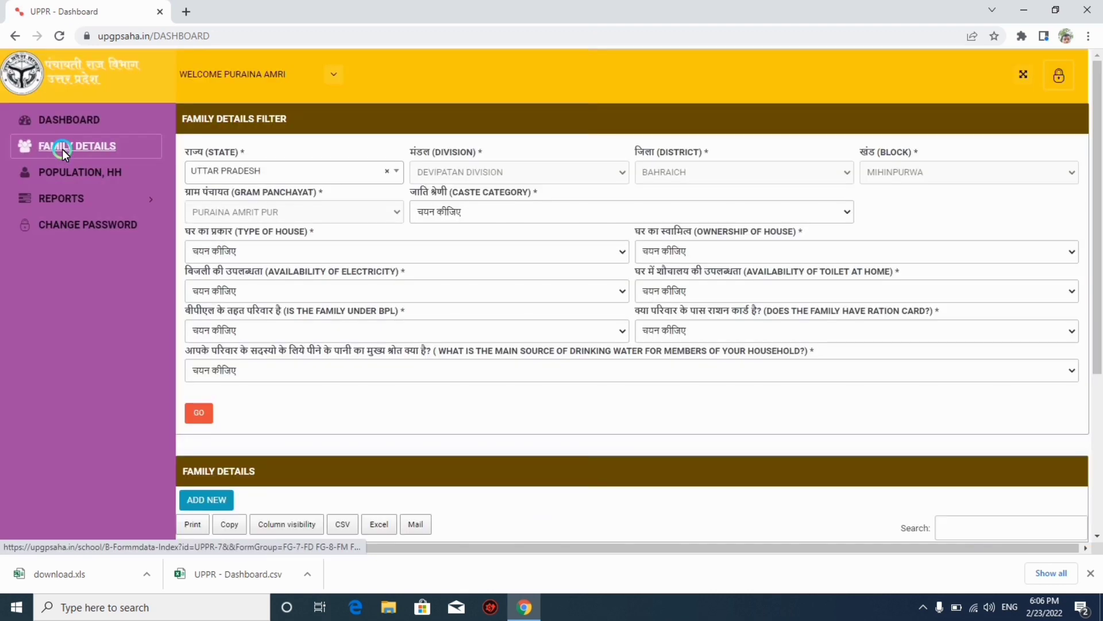
click(50, 111)
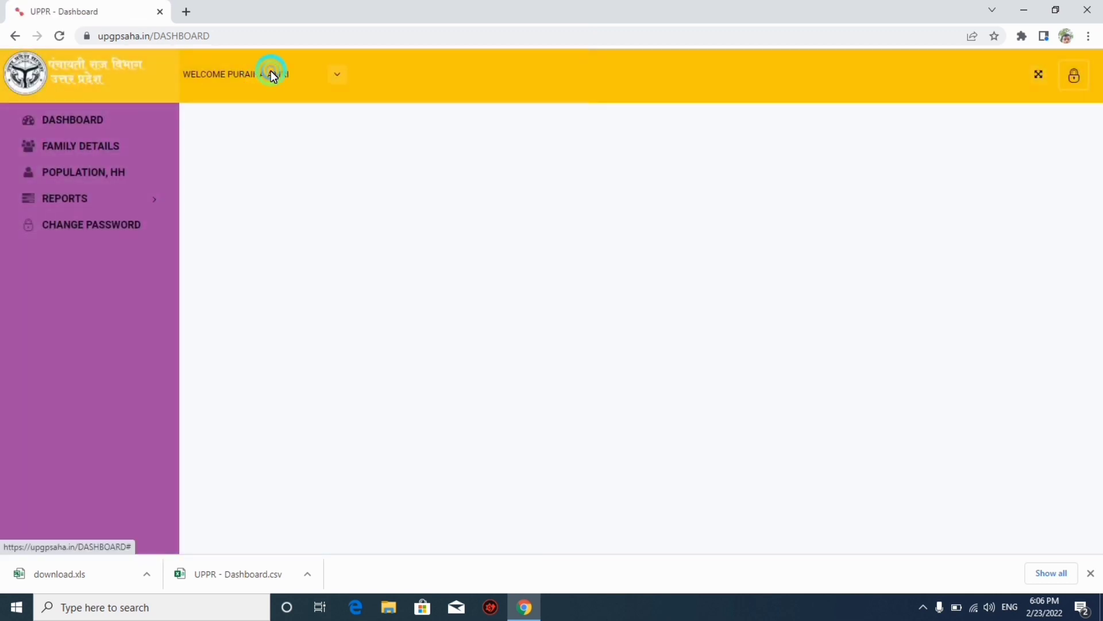
Open the welcome-name account menu and go to the change-password page.
click(270, 74)
click(200, 236)
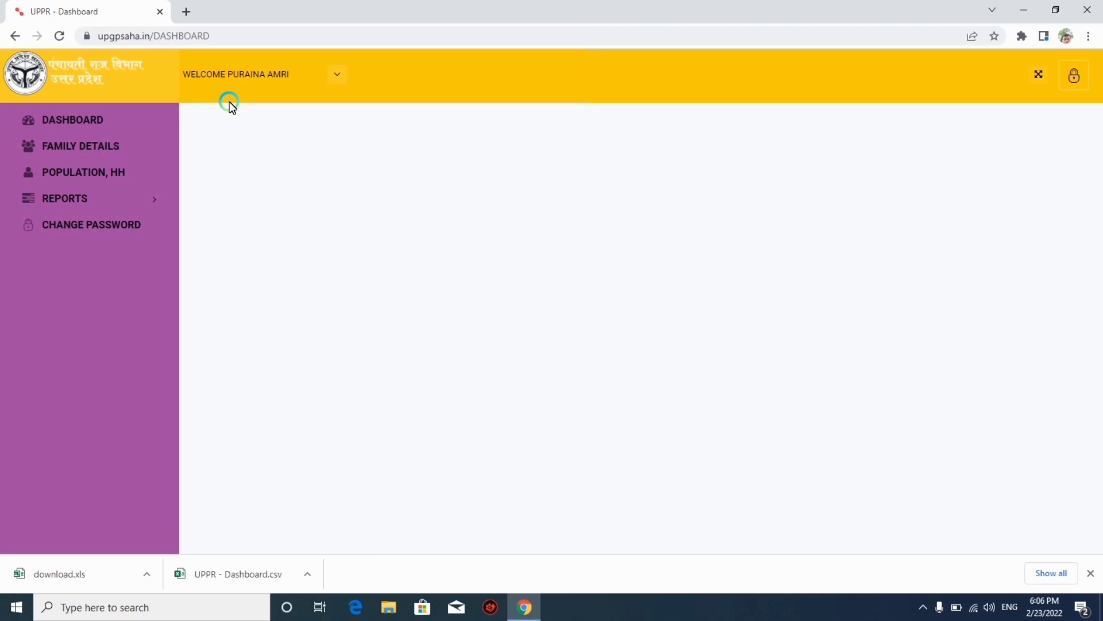
click(339, 73)
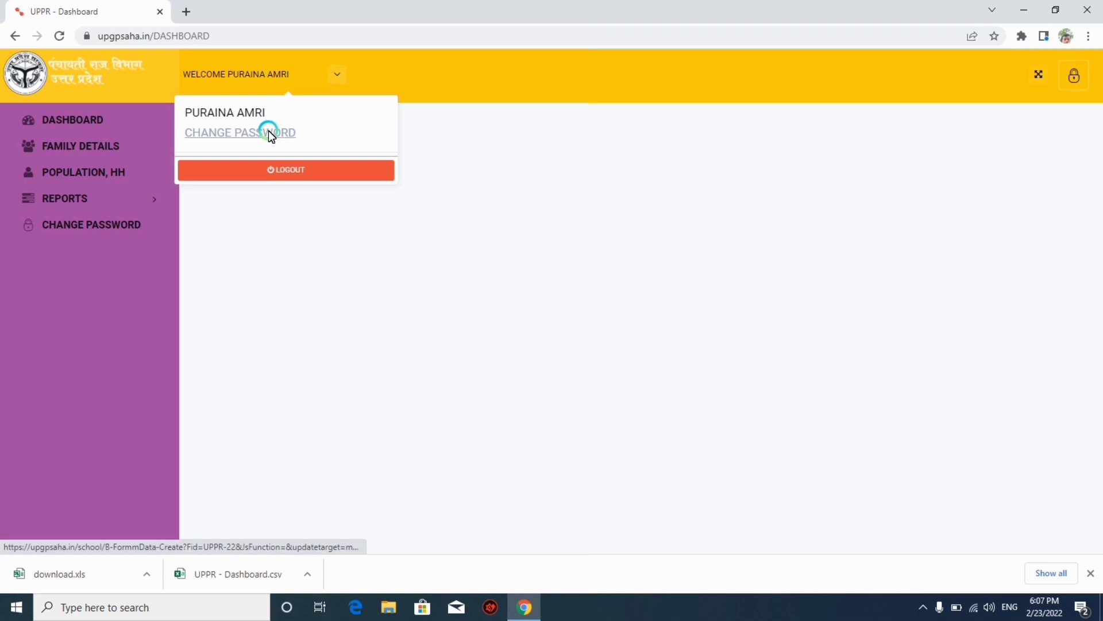
click(485, 164)
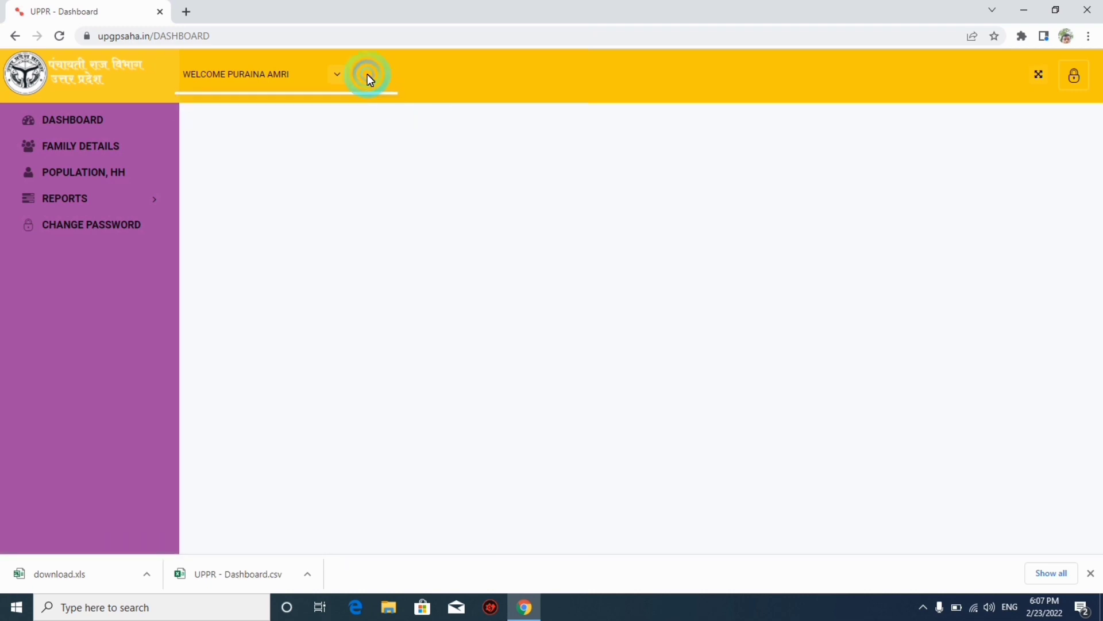
click(339, 73)
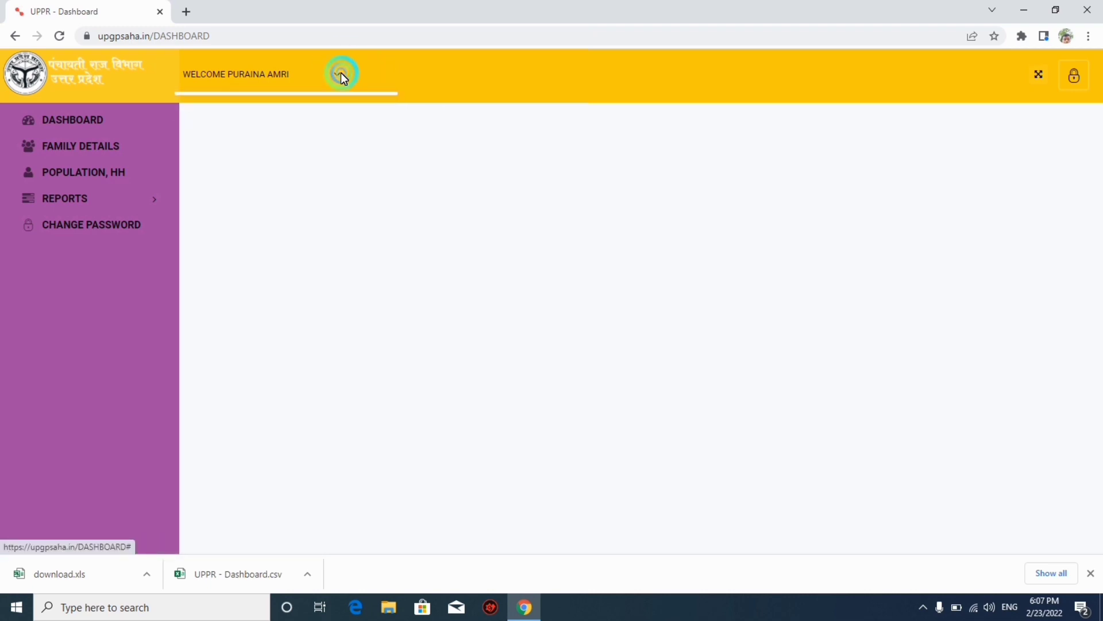
click(253, 133)
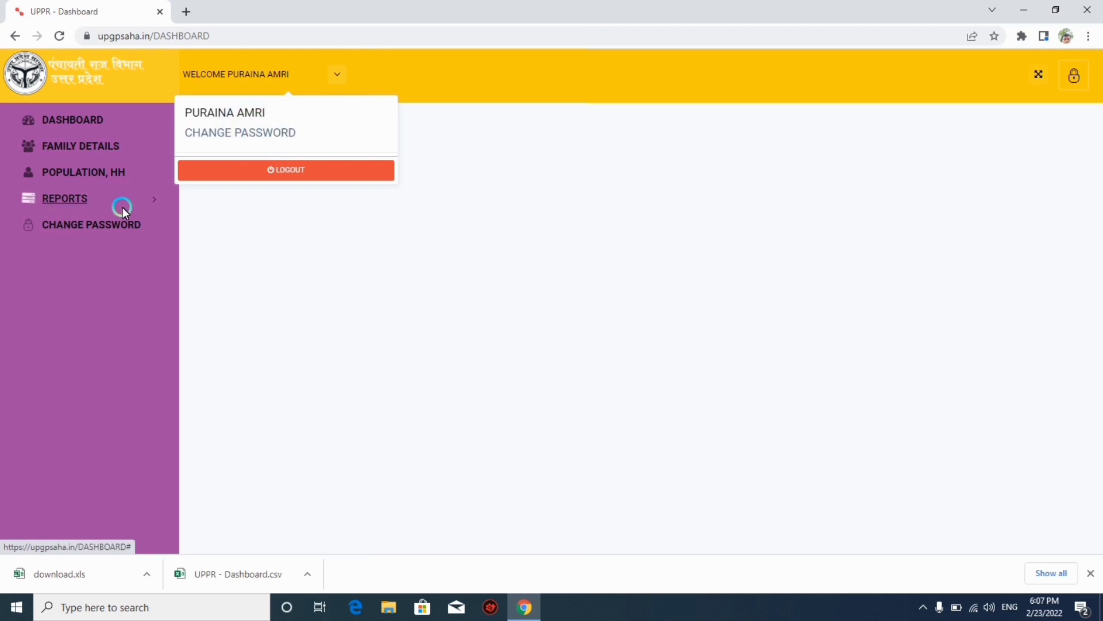
Open the change-password form and look through its old, new and confirm password fields.
click(90, 230)
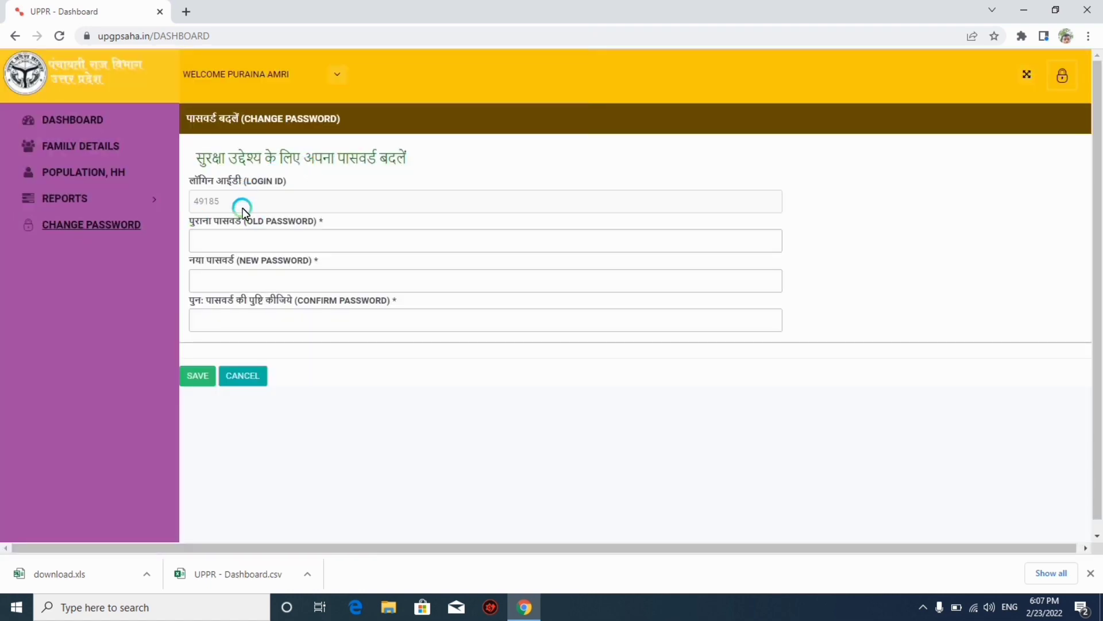
click(207, 202)
click(219, 238)
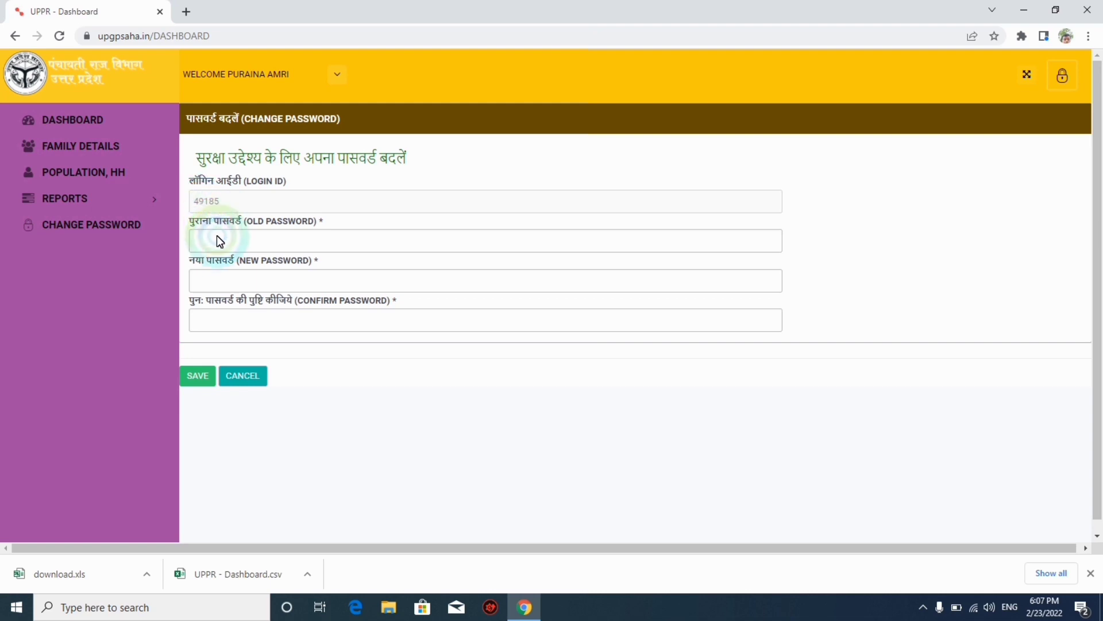
click(298, 331)
click(275, 277)
click(275, 320)
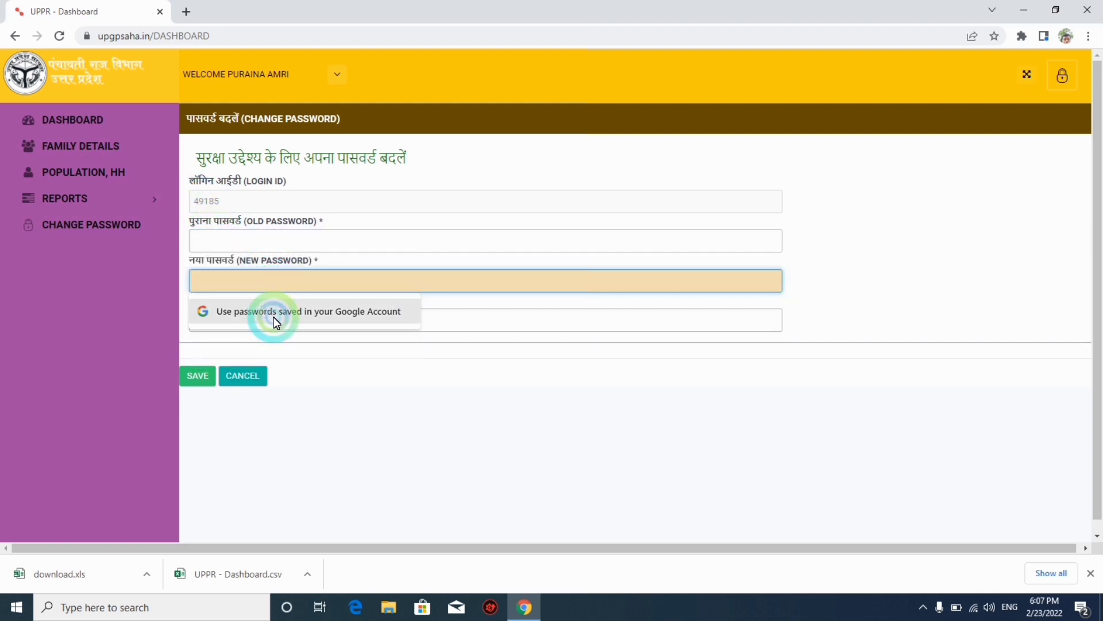
click(435, 323)
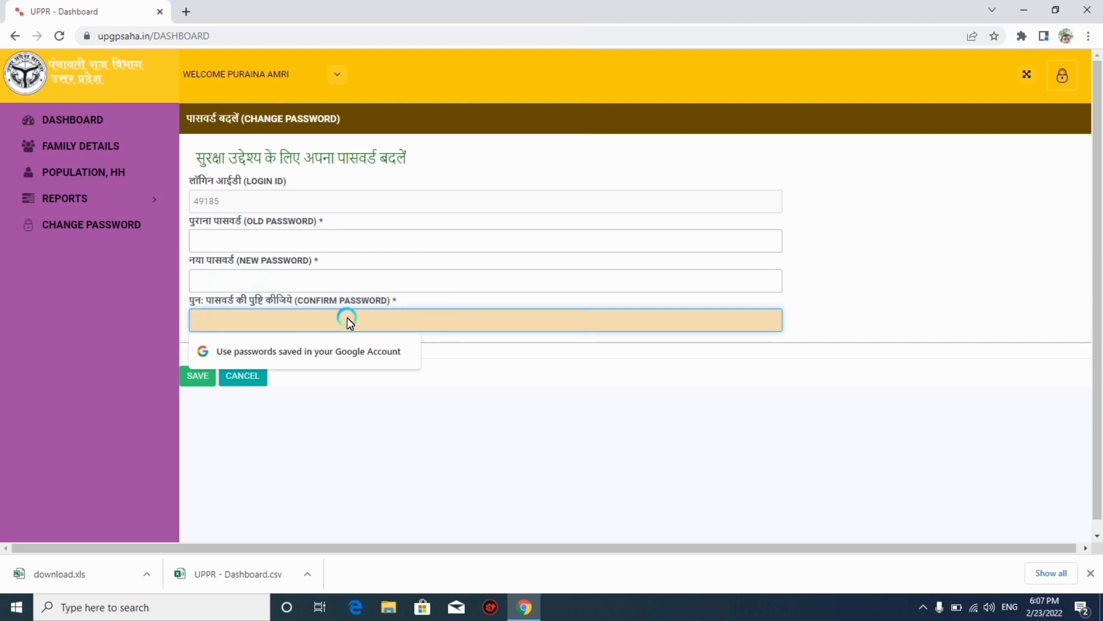
Cancel the password form without saving and go back to the blank dashboard.
click(217, 389)
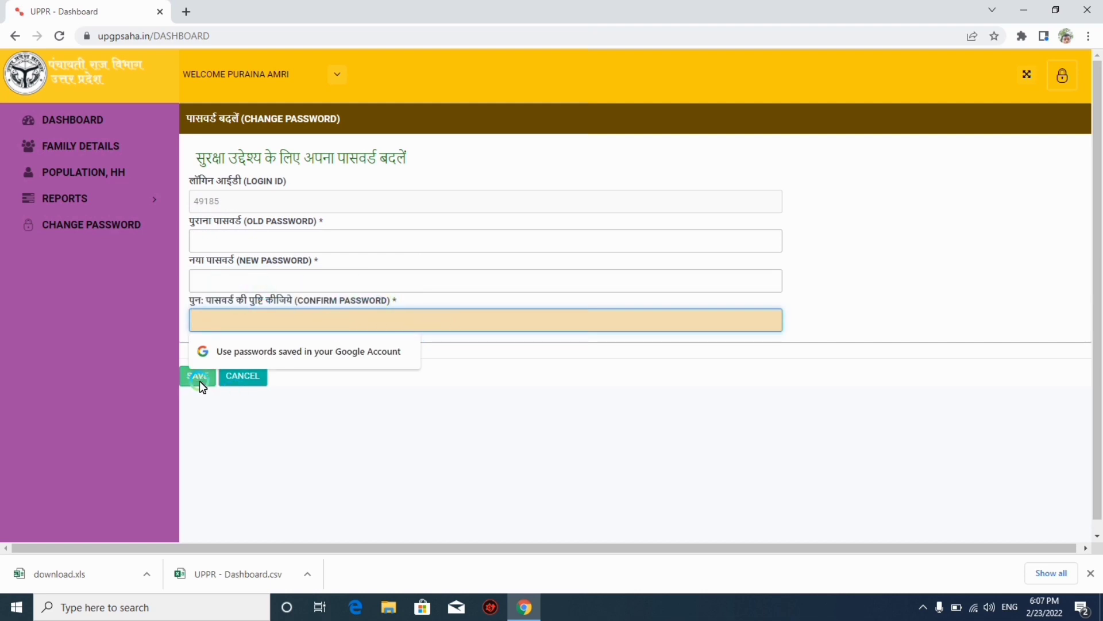
click(262, 375)
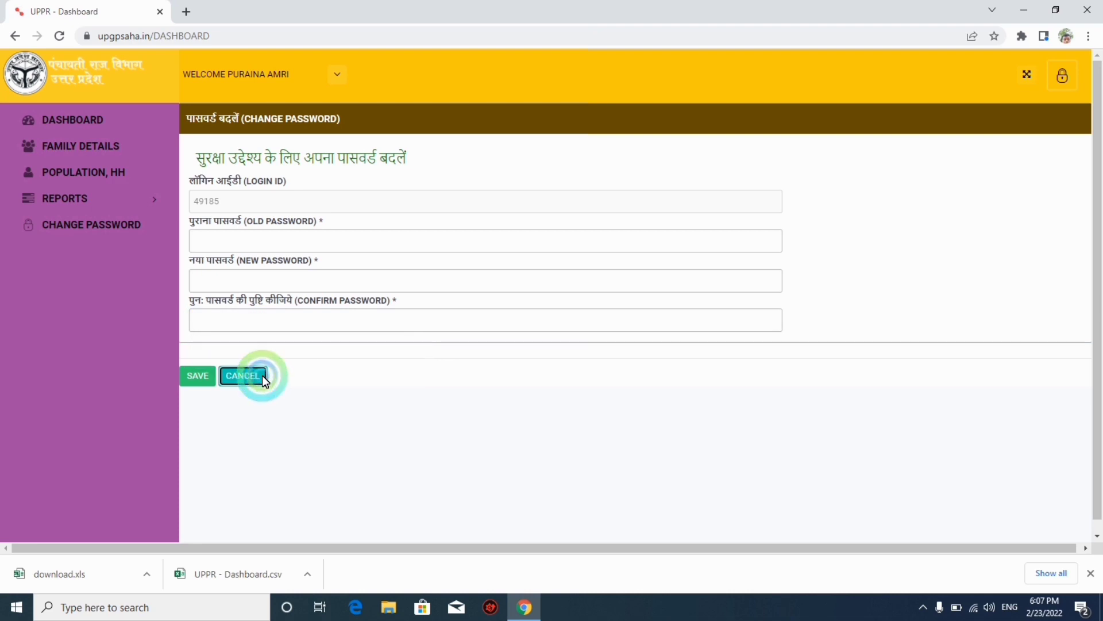
click(246, 377)
click(435, 74)
click(53, 121)
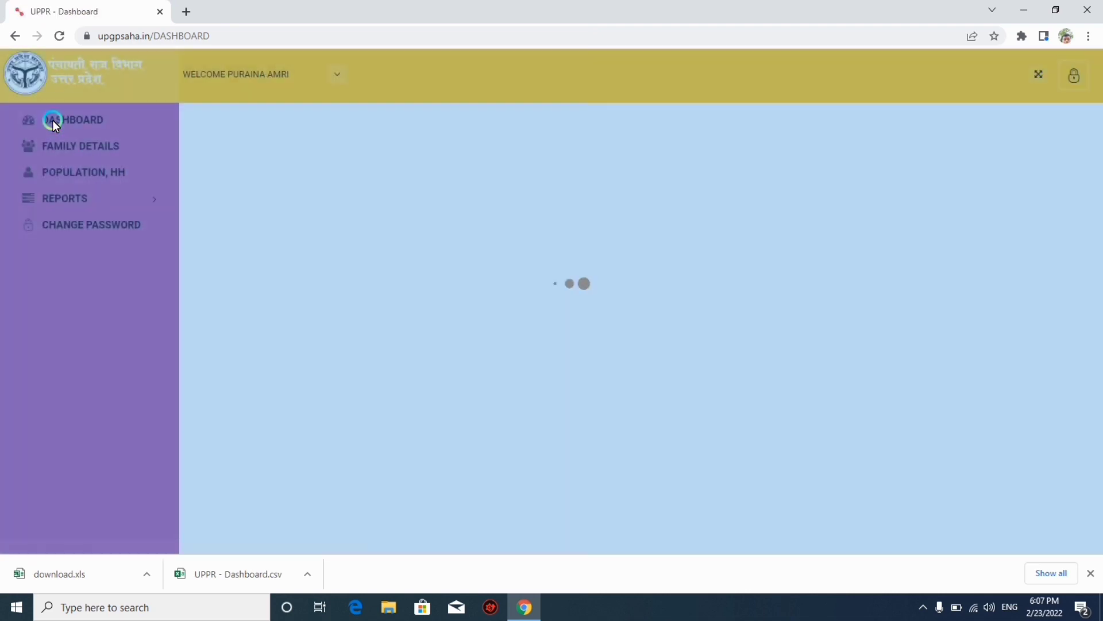
click(262, 100)
click(774, 144)
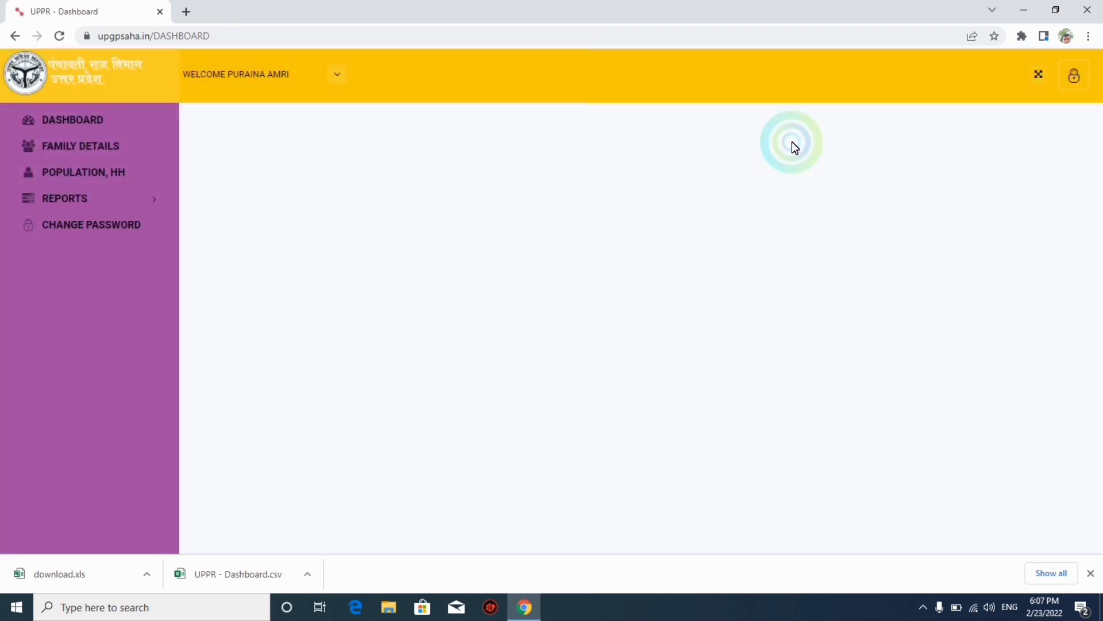